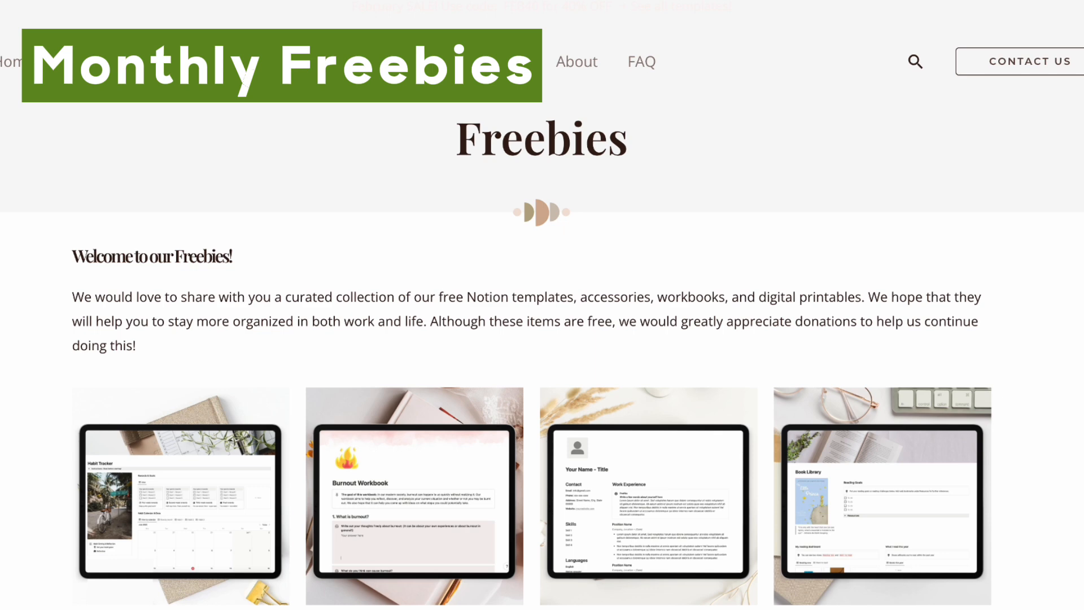
# - Open the Monthly Freebie: March 2024 product page from the Freebies collection
pyautogui.scroll(-7, 542, 305)
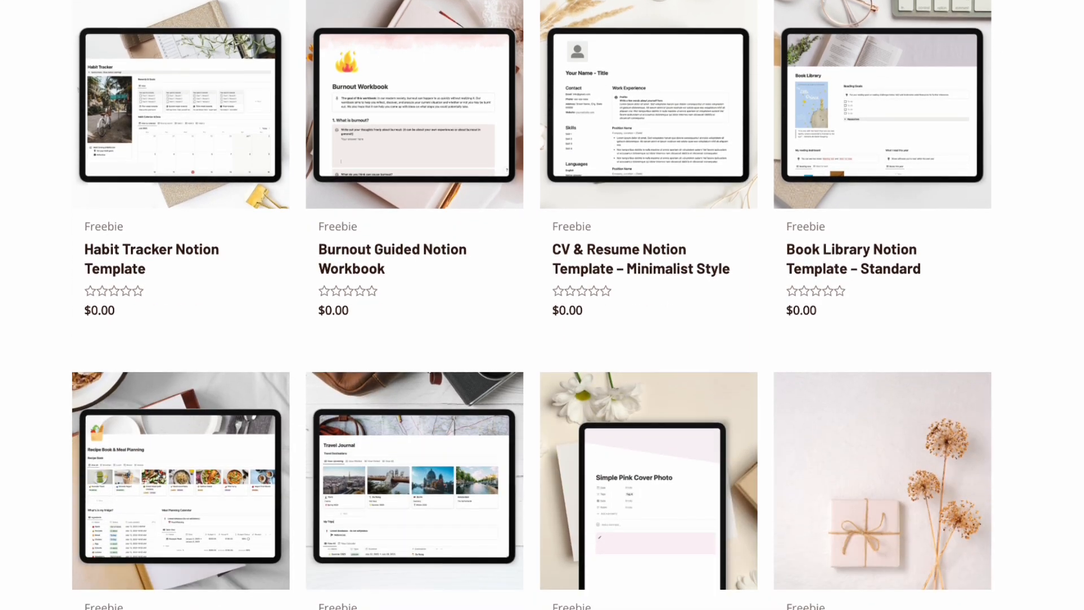
pyautogui.scroll(-3, 542, 305)
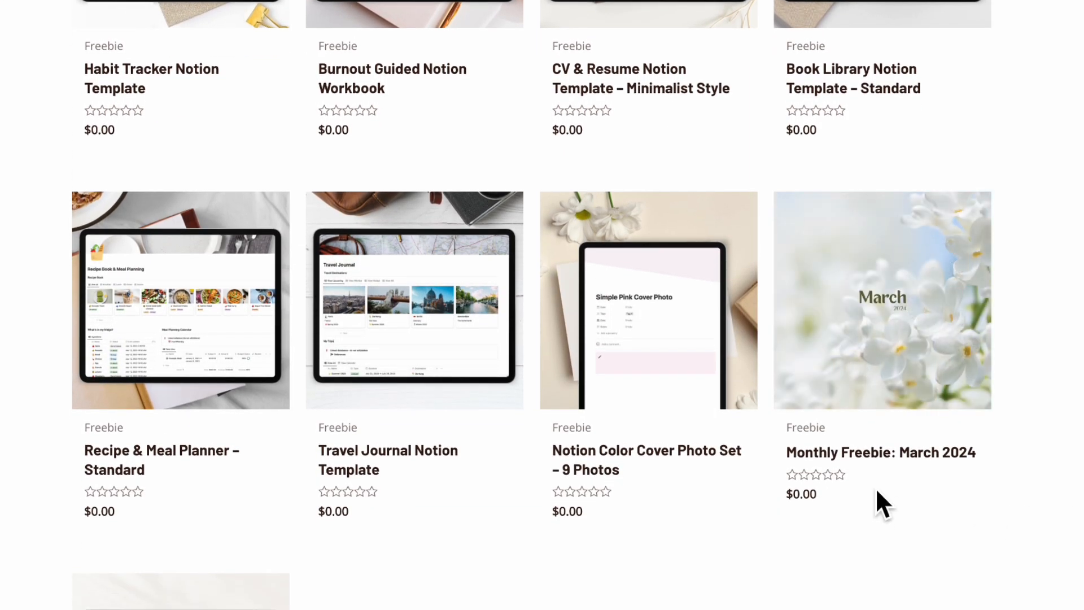
pyautogui.click(849, 454)
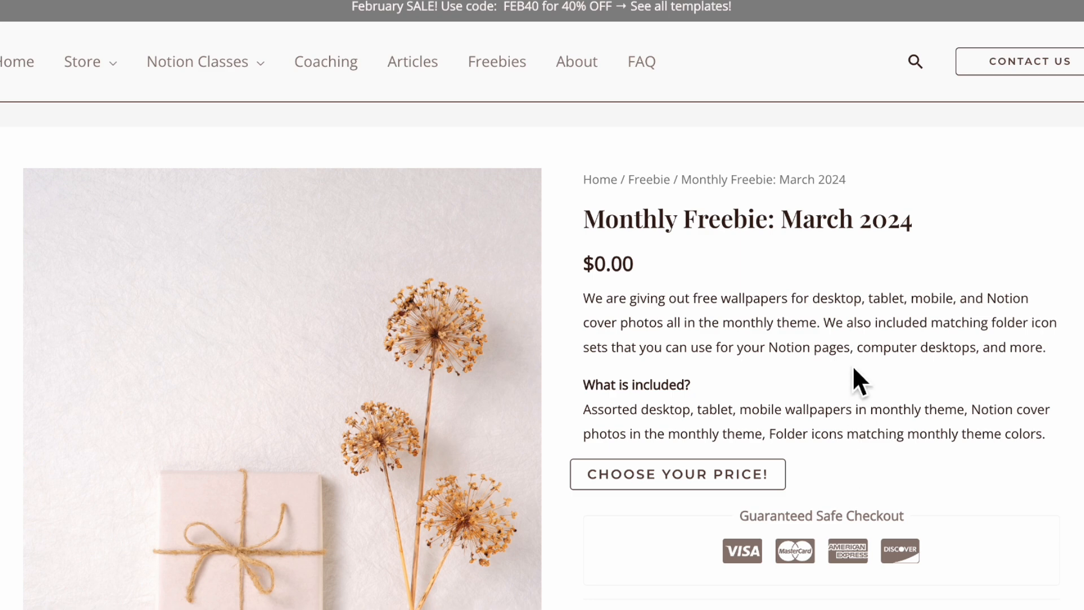
# - Browse the March 2024 freebie's preview images, including the flower, green watercolor and mountain designs
pyautogui.scroll(-4, 854, 368)
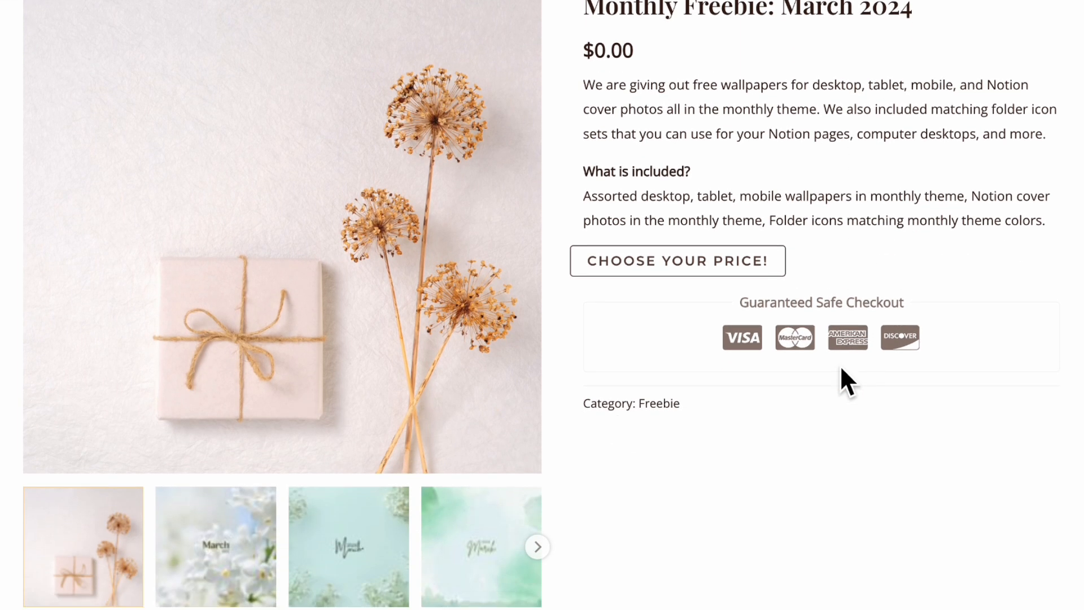
pyautogui.click(258, 542)
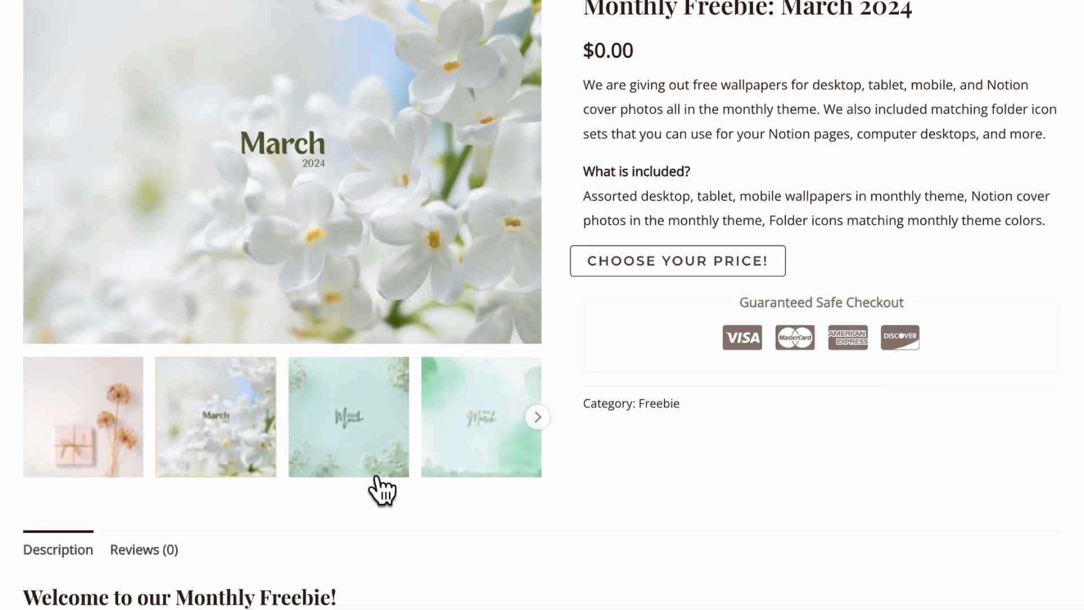
pyautogui.click(387, 468)
pyautogui.click(477, 432)
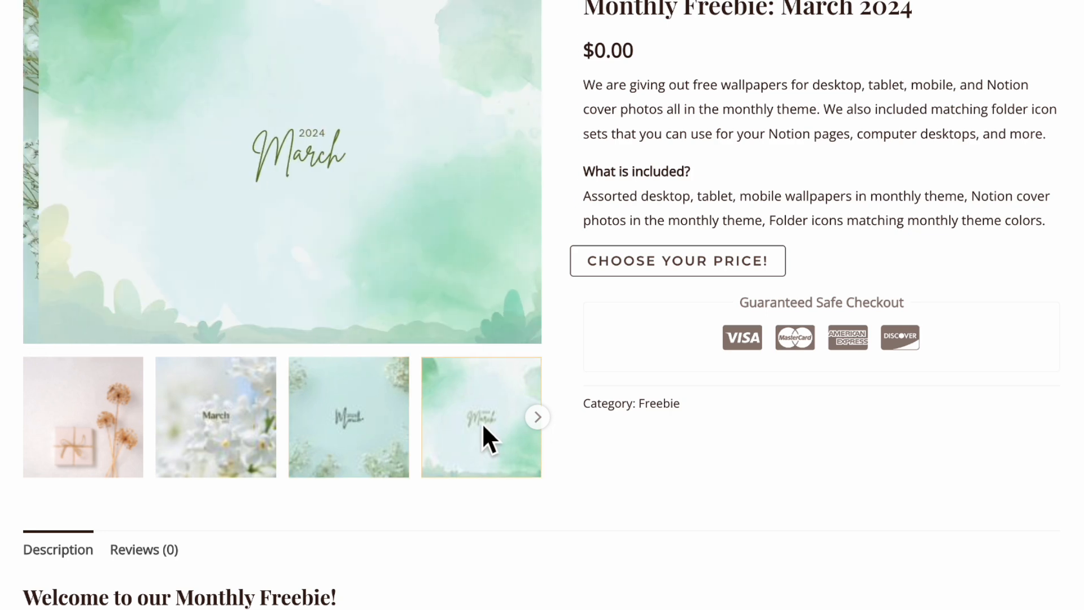
pyautogui.click(536, 419)
pyautogui.scroll(1, 589, 458)
pyautogui.scroll(1, 560, 459)
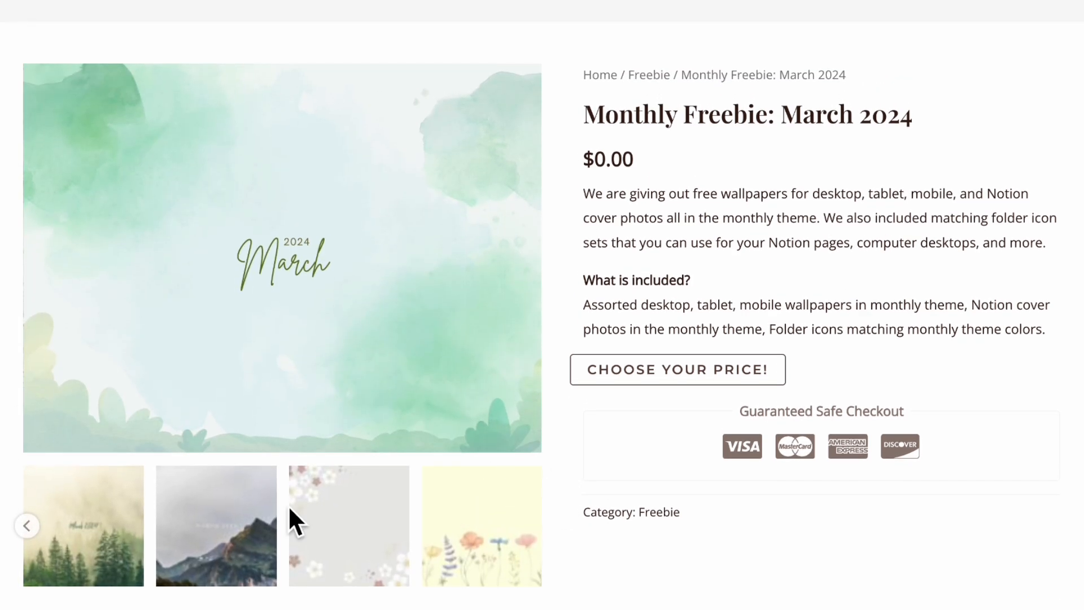
pyautogui.click(215, 549)
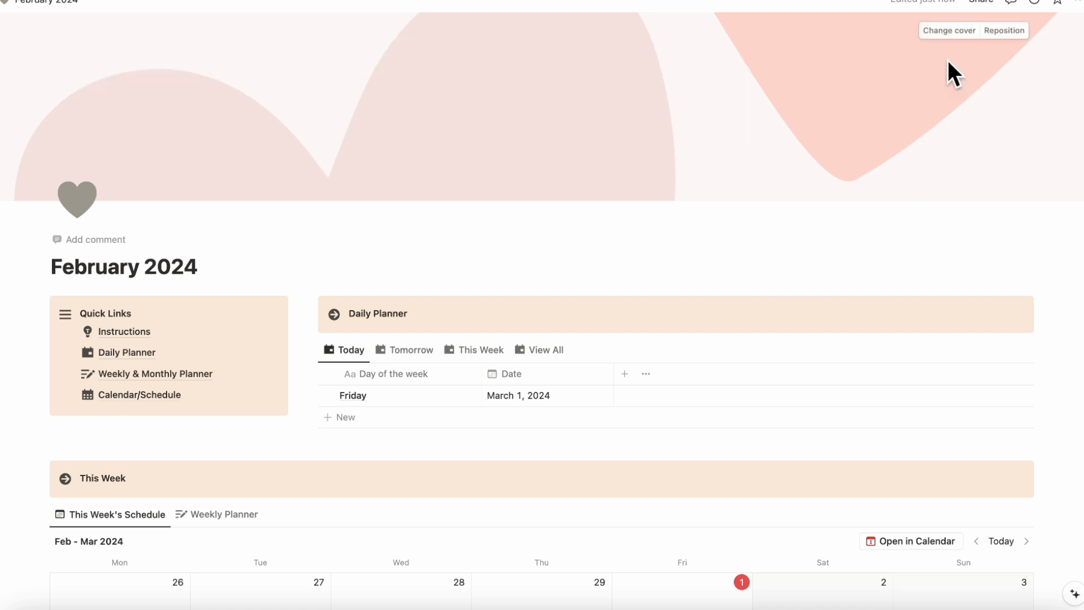
# - Switch to the February 2024 Notion page and upload the March 2024 forest image as its cover and a green folder image as its icon
pyautogui.click(949, 31)
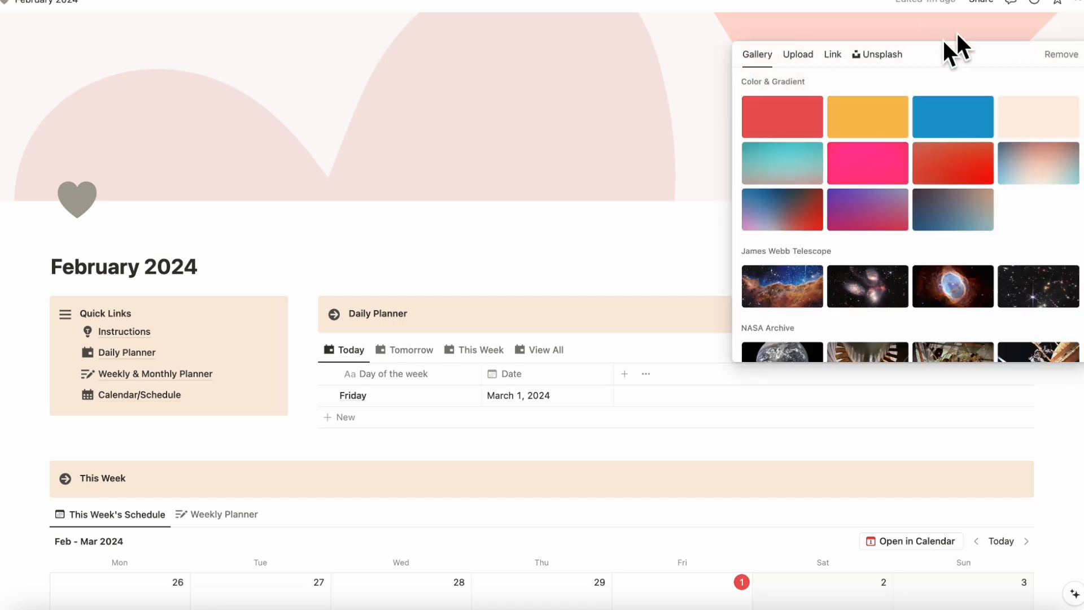
pyautogui.click(799, 57)
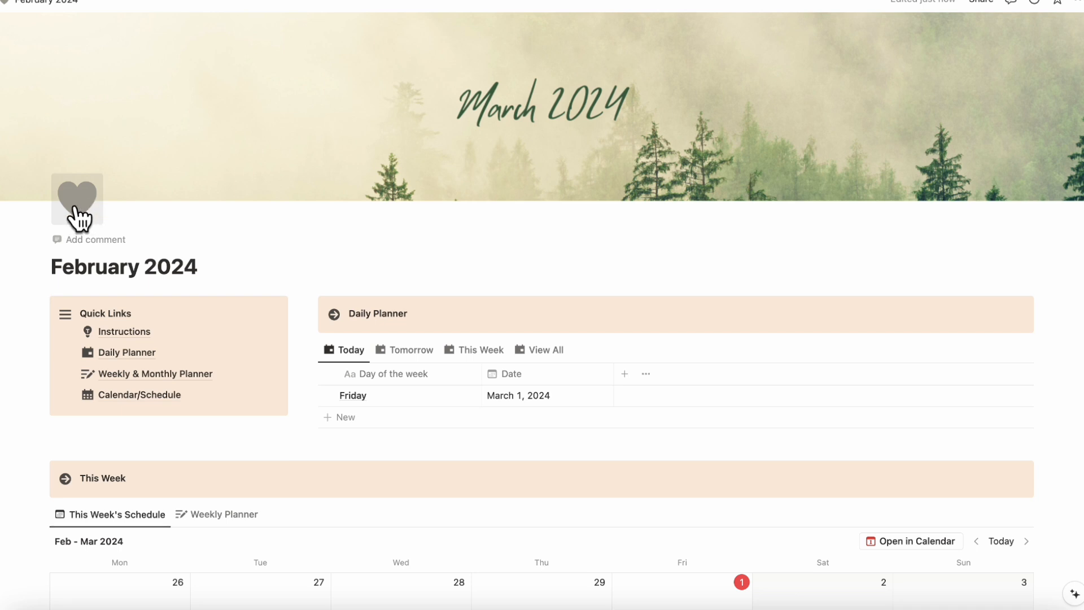
pyautogui.click(82, 205)
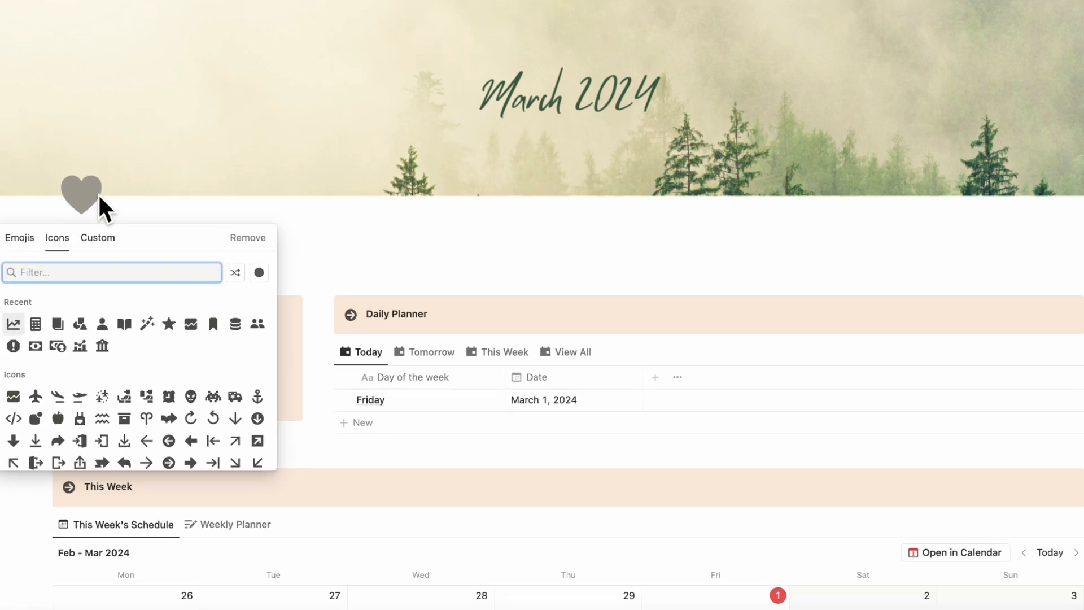
pyautogui.click(130, 226)
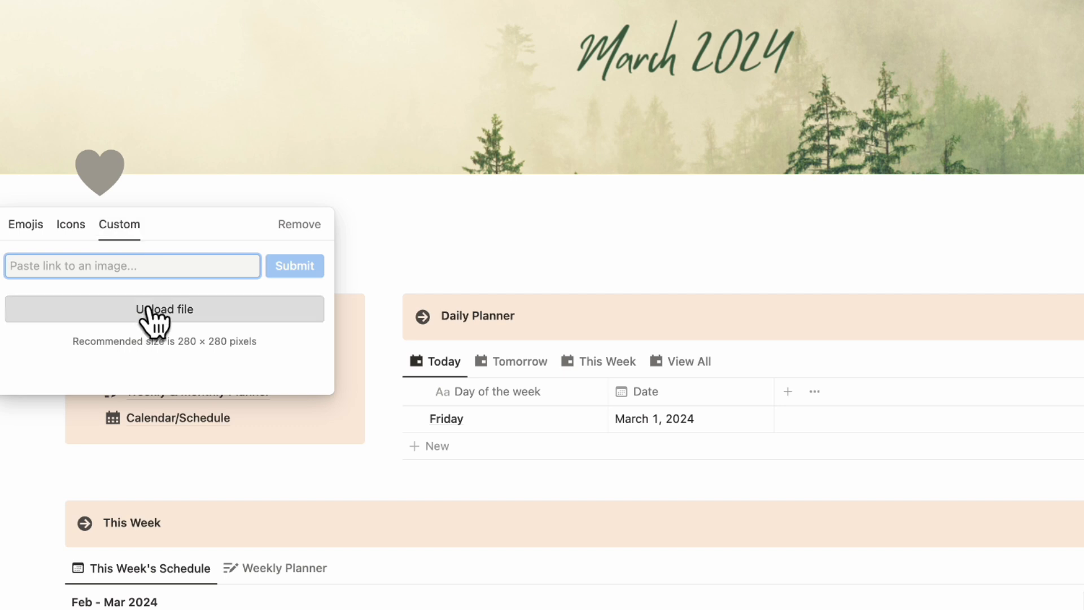
pyautogui.click(174, 309)
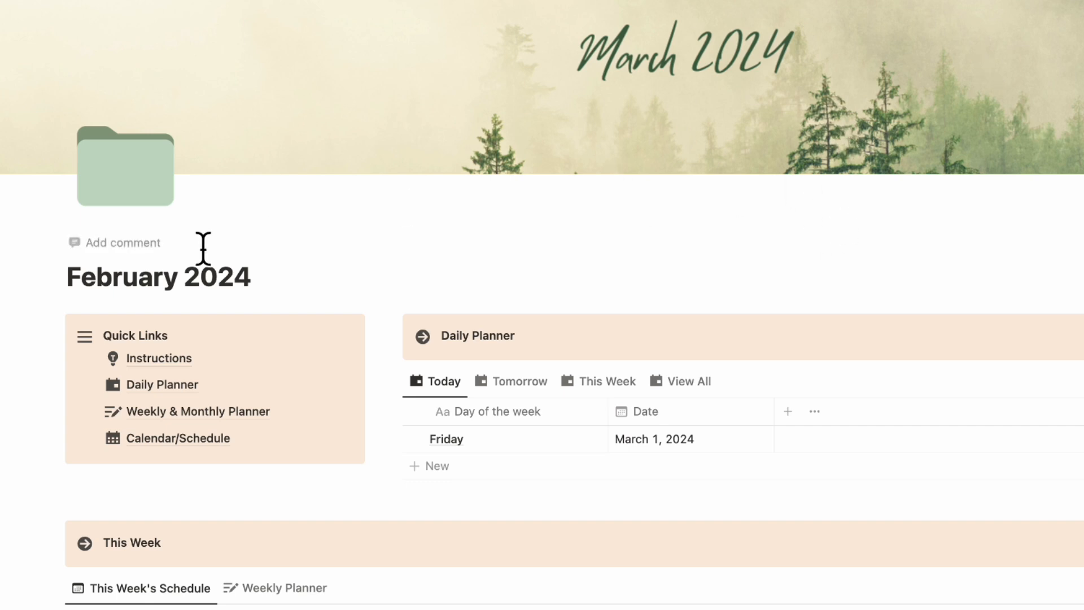
# - Give the Daily Planner and Quick Links callouts a green background
pyautogui.click(394, 325)
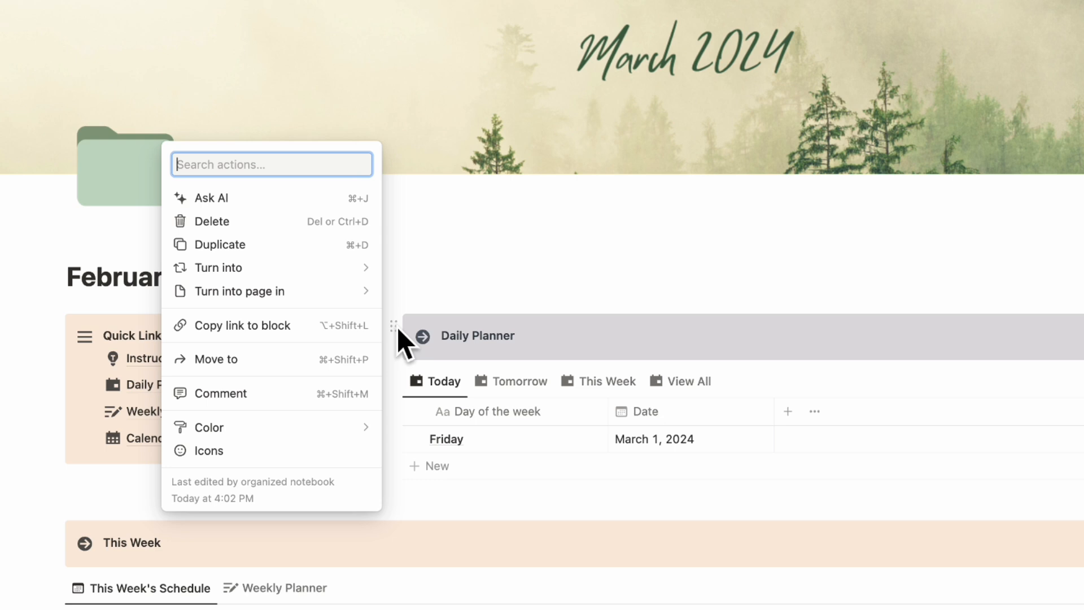
pyautogui.moveTo(341, 429)
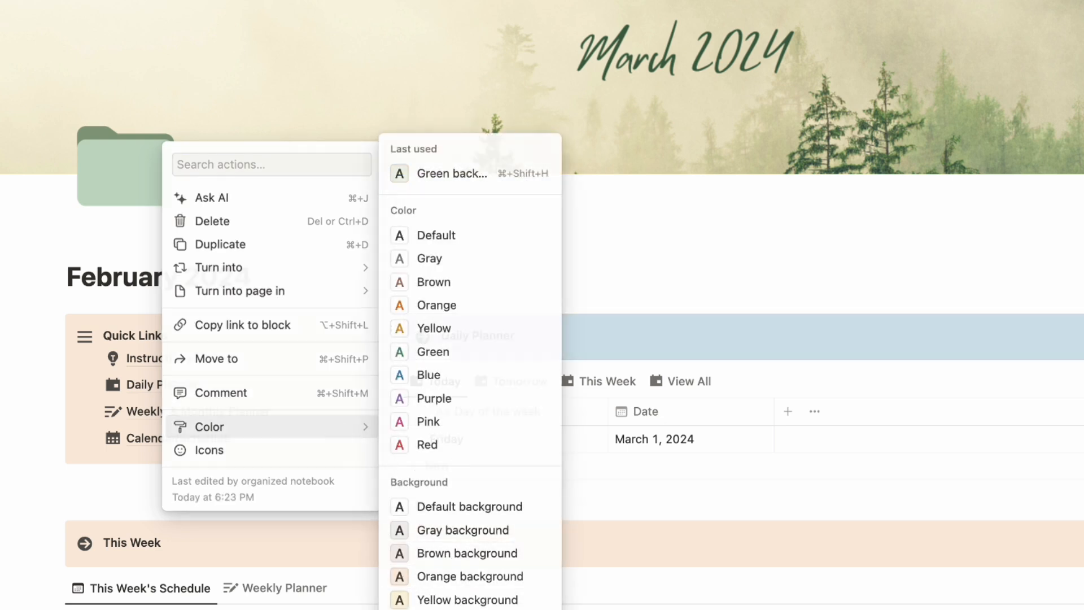
pyautogui.click(282, 571)
pyautogui.click(56, 326)
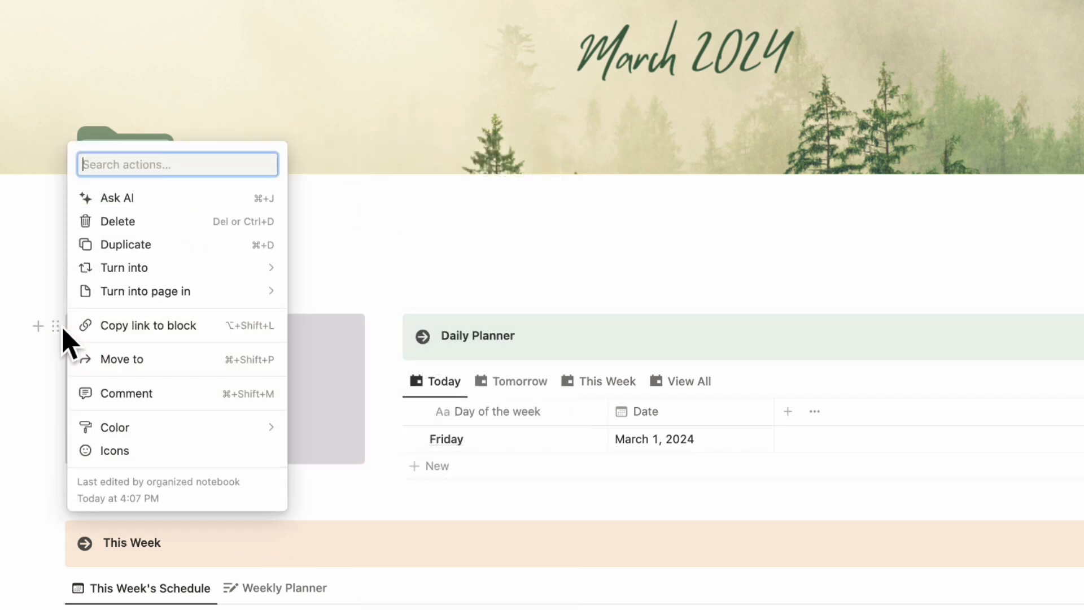
pyautogui.moveTo(115, 427)
pyautogui.click(339, 170)
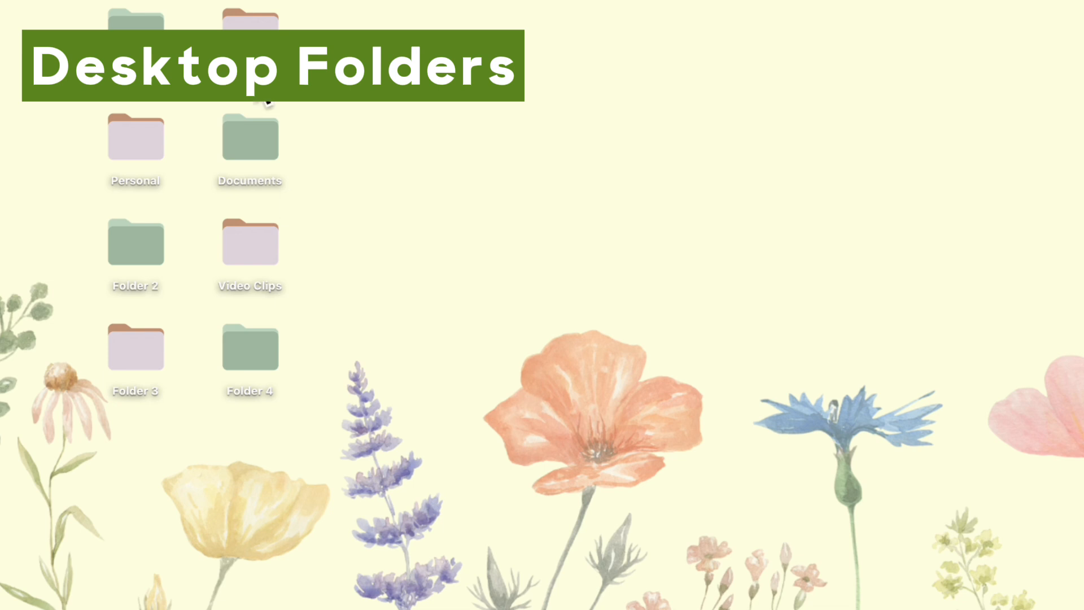
# - Open the info of the Photos desktop folder and replace its icon with 11.png from the March 2024 folder icons
pyautogui.rightClick(254, 64)
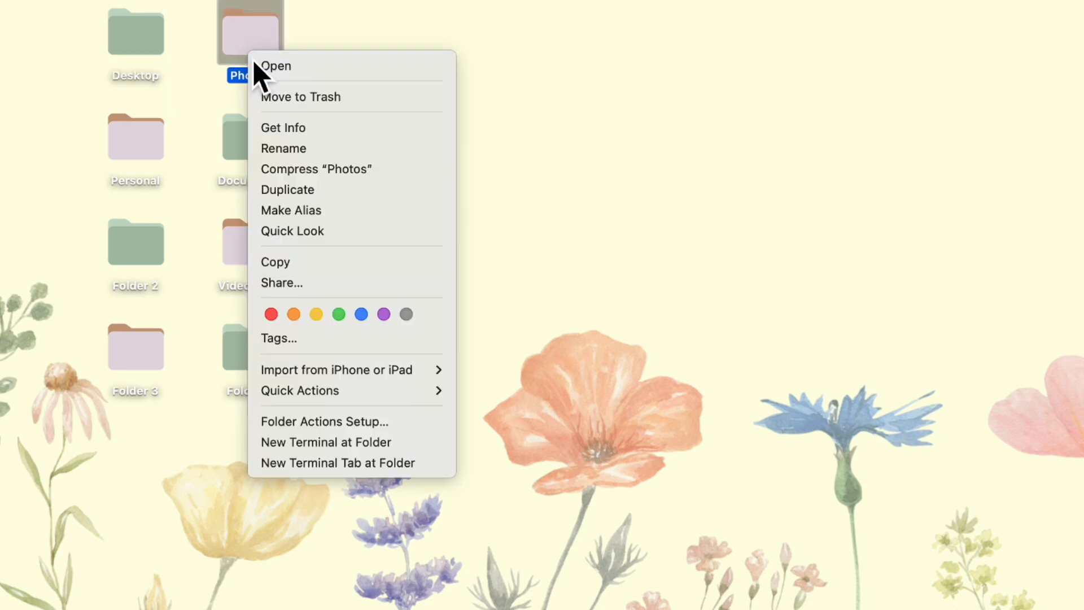
pyautogui.click(377, 135)
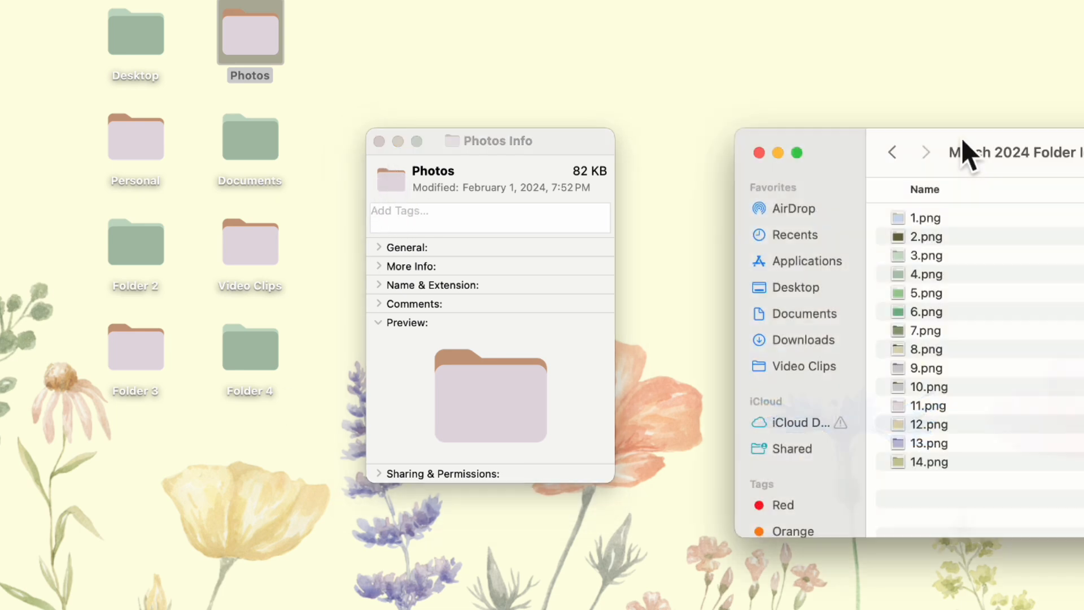
pyautogui.click(948, 411)
pyautogui.moveTo(949, 412); pyautogui.dragTo(400, 182)
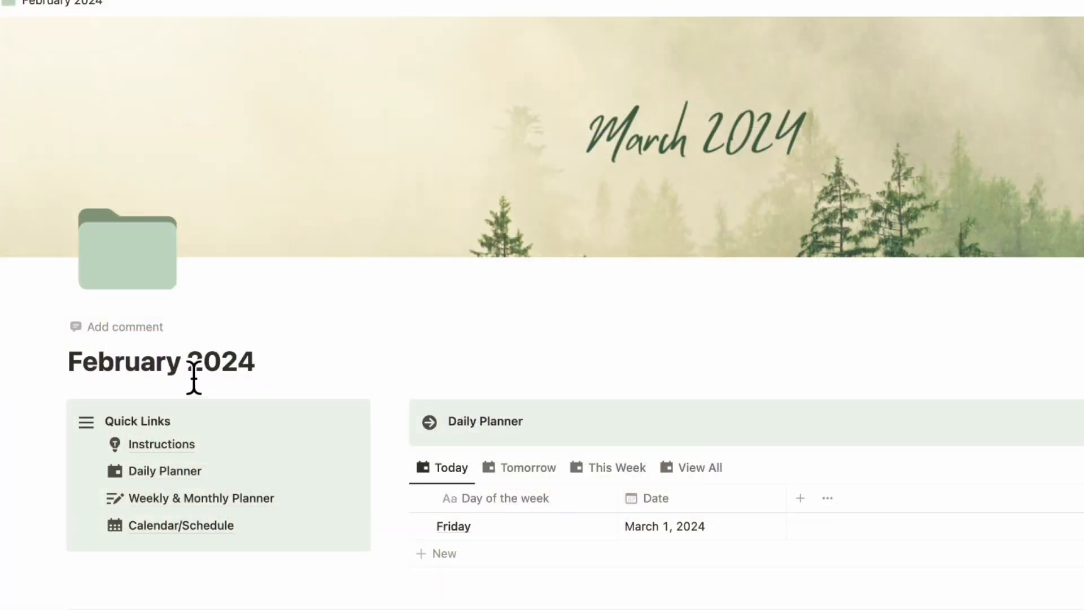
# - Rename the Notion dashboard page to March 2024
pyautogui.tripleClick(227, 370)
pyautogui.press('BackSpace')
pyautogui.write('March 2024')
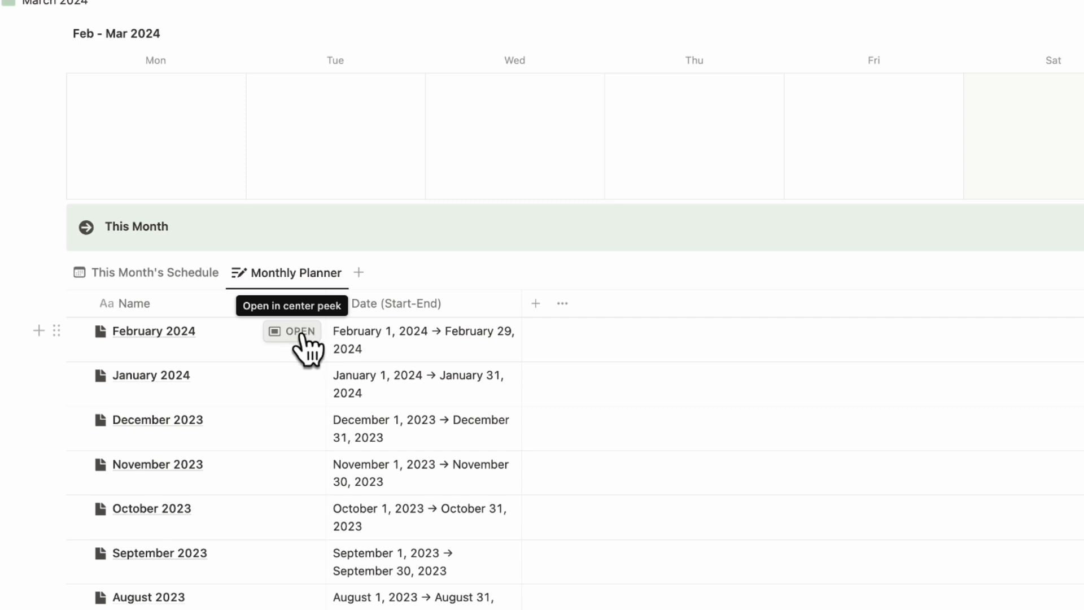
# - Open the February 2024 entry in the Monthly Planner and check off the first three goals of the month
pyautogui.click(298, 335)
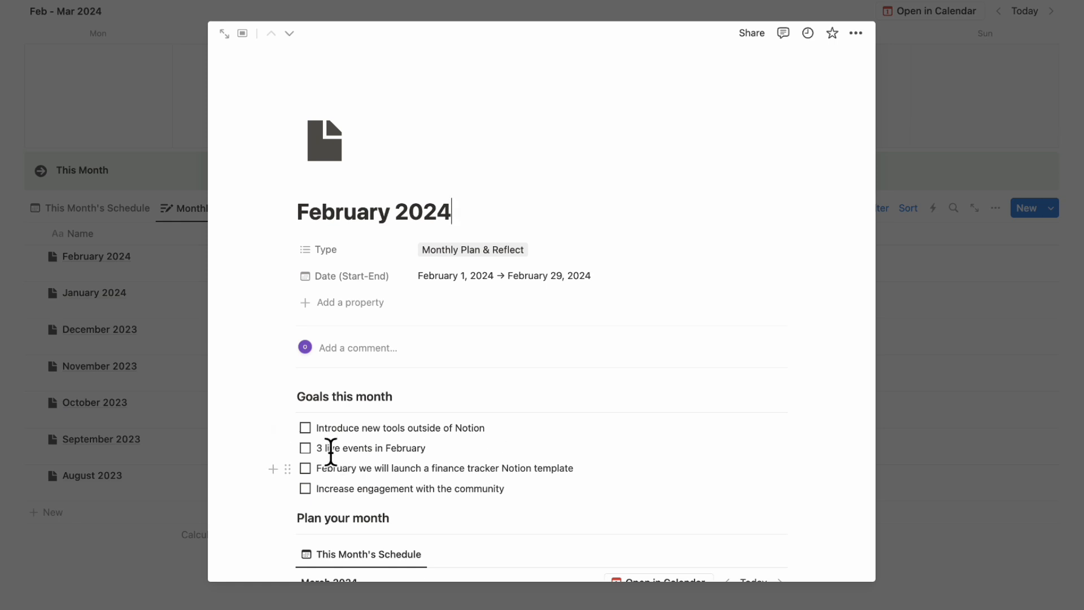
pyautogui.click(305, 428)
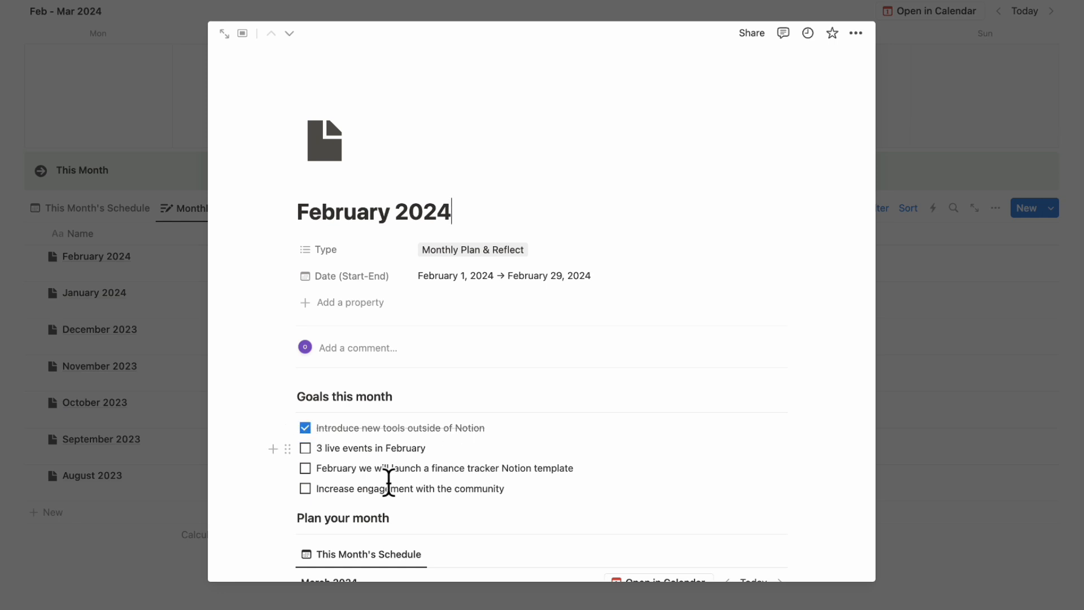
pyautogui.click(305, 449)
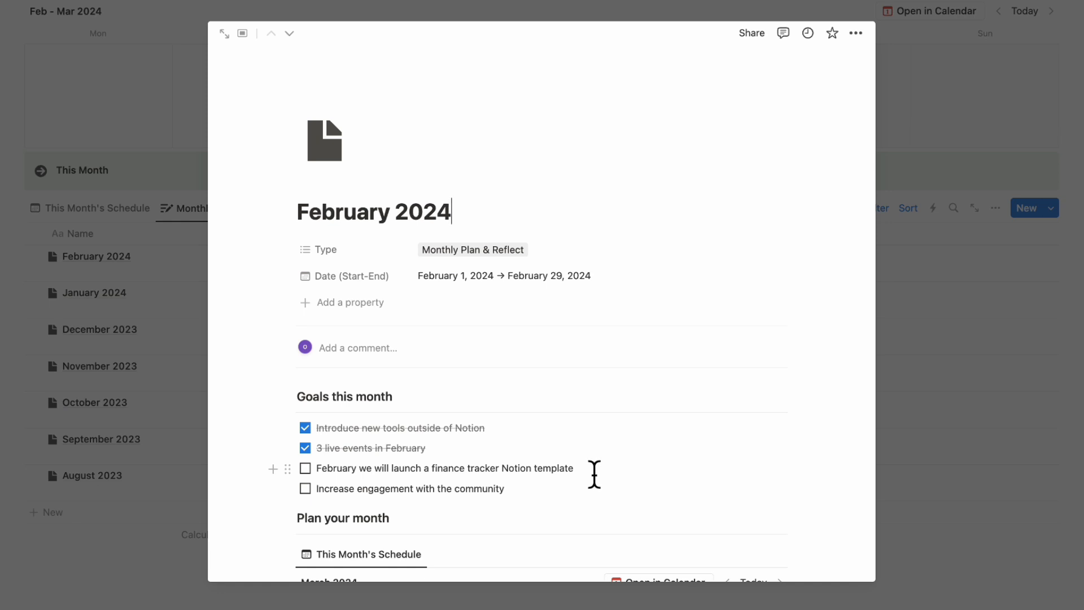
pyautogui.click(305, 468)
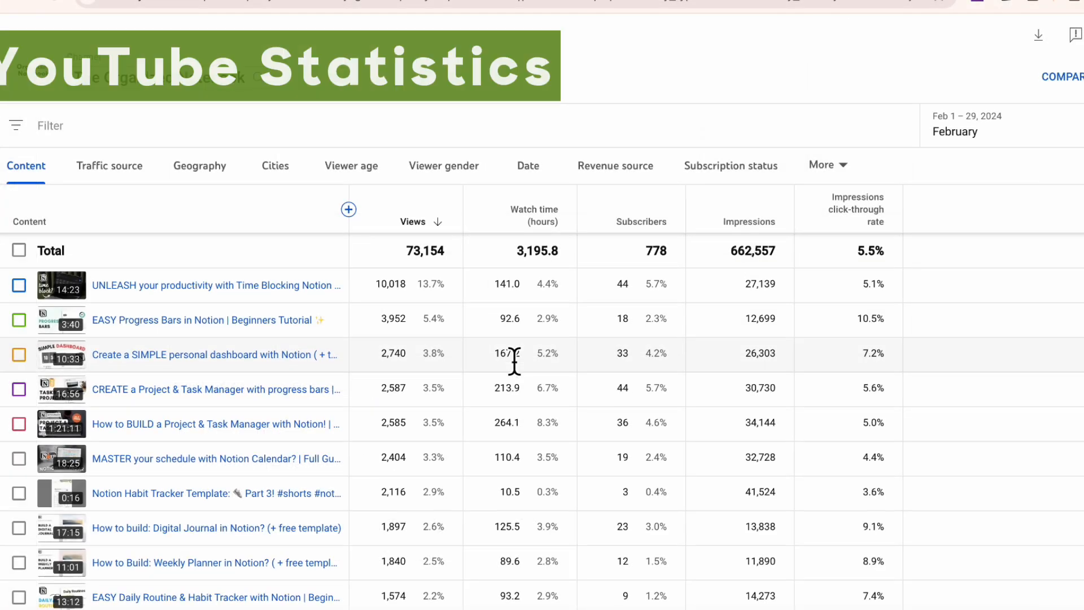
pyautogui.scroll(1, 514, 361)
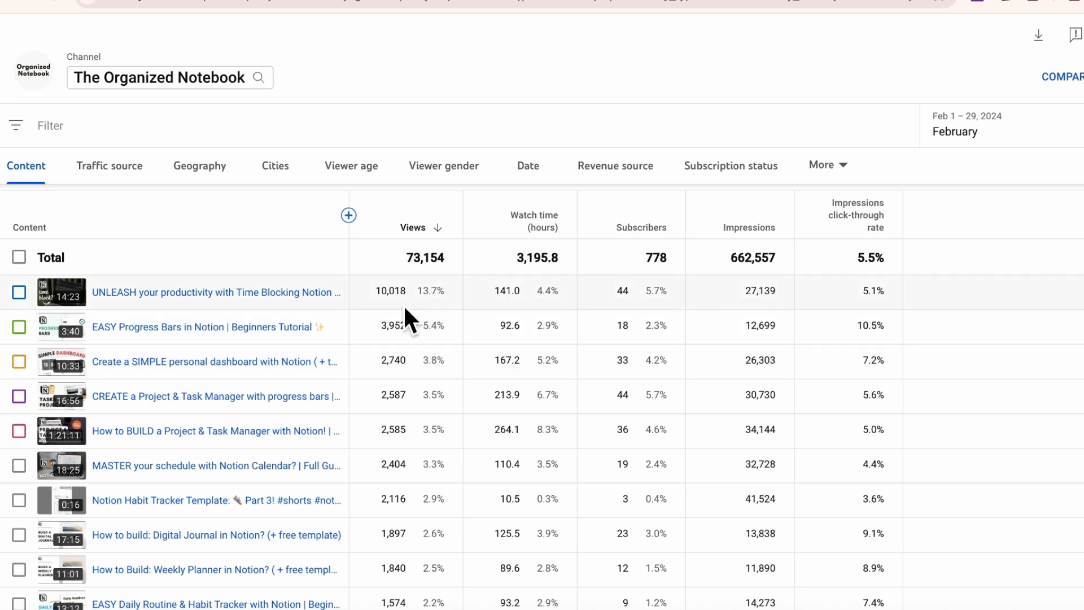
# - Examine the channel's February 2024 video analytics by views, watch time and subscribers in YouTube Studio
pyautogui.moveTo(212, 305)
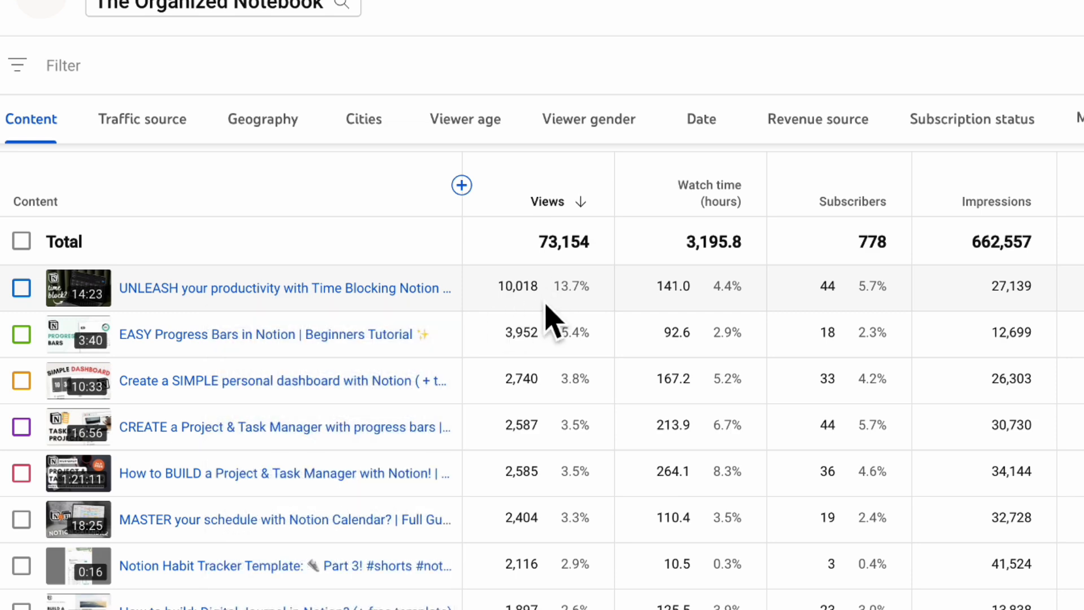
pyautogui.moveTo(402, 298)
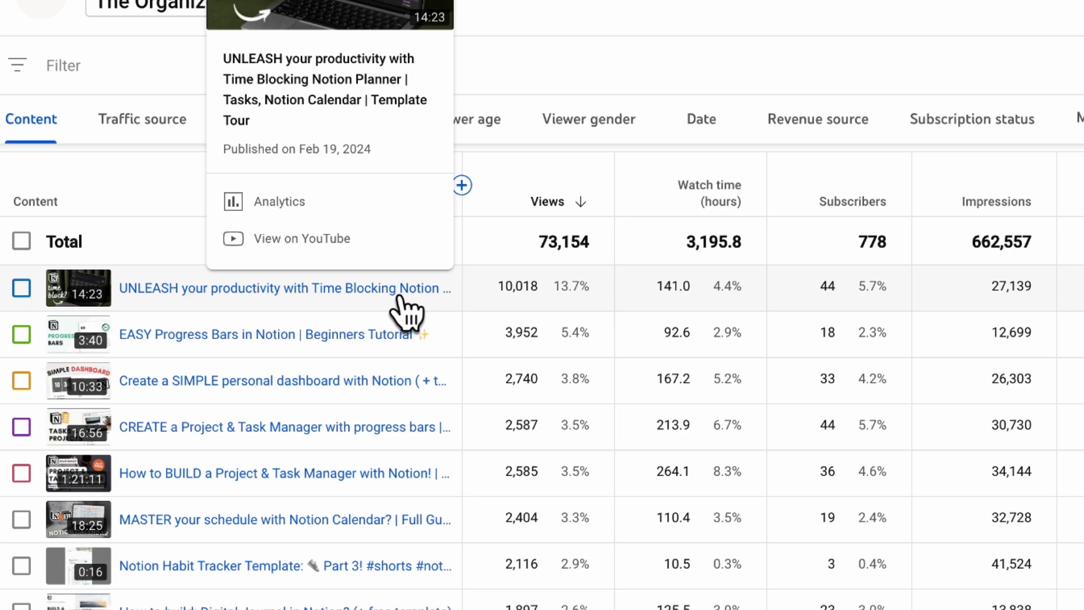
pyautogui.moveTo(209, 346)
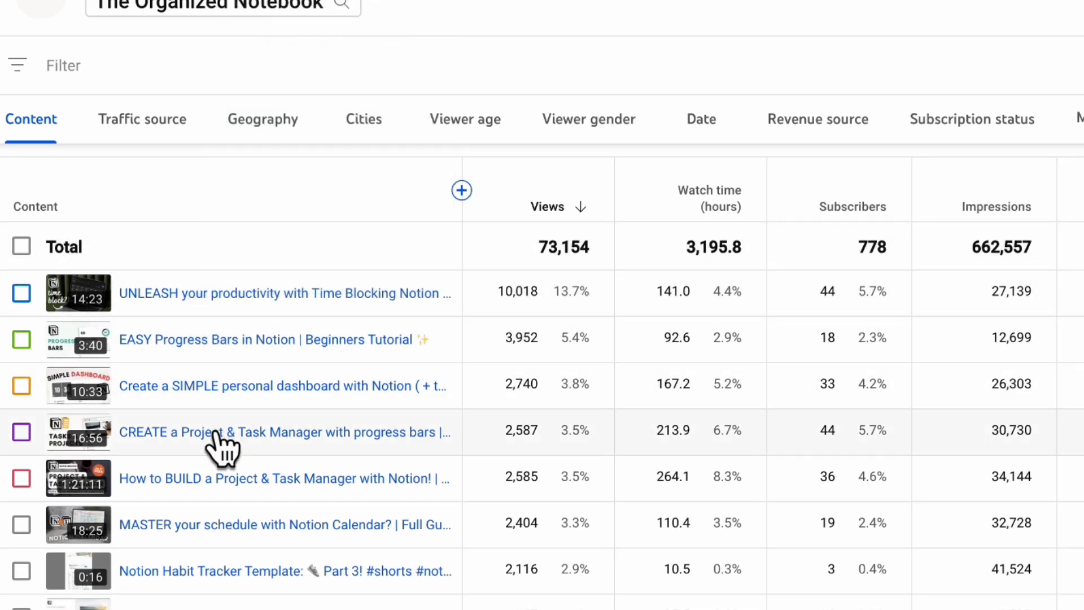
pyautogui.scroll(-3, 222, 446)
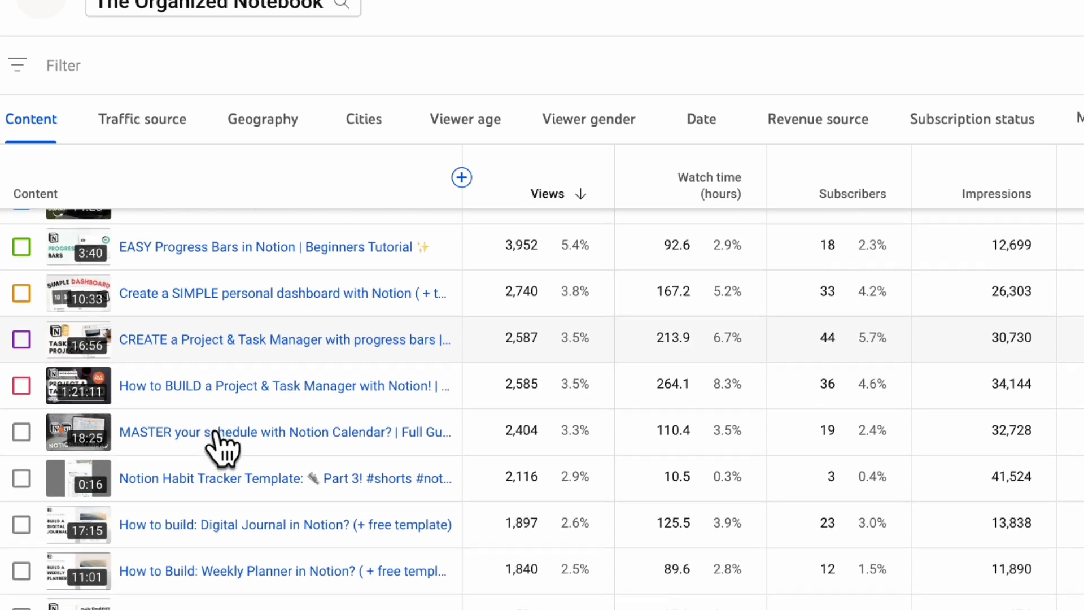
pyautogui.moveTo(209, 533)
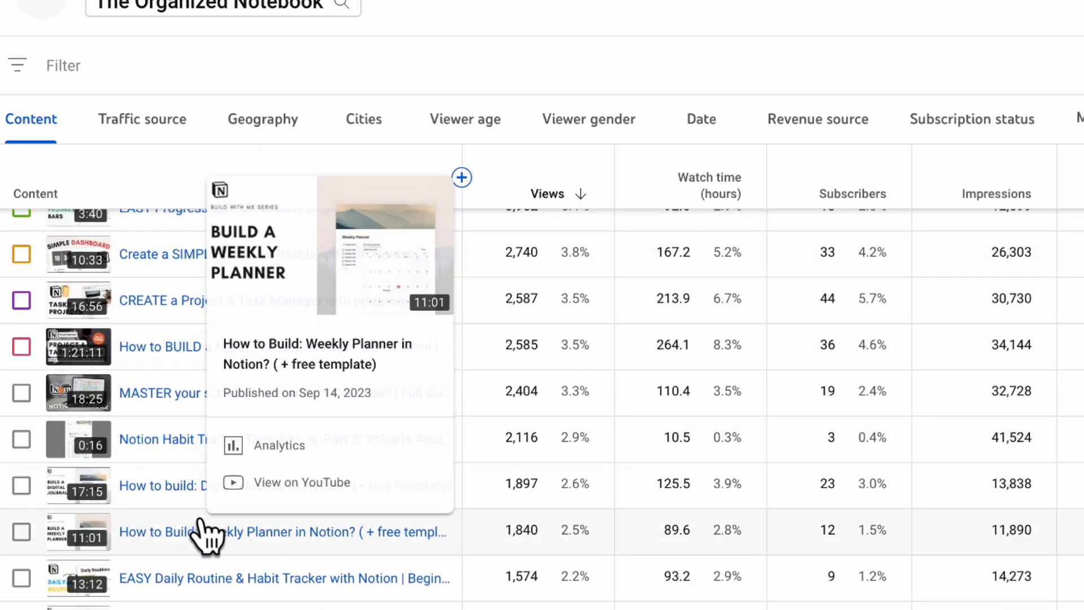
pyautogui.scroll(-9, 209, 598)
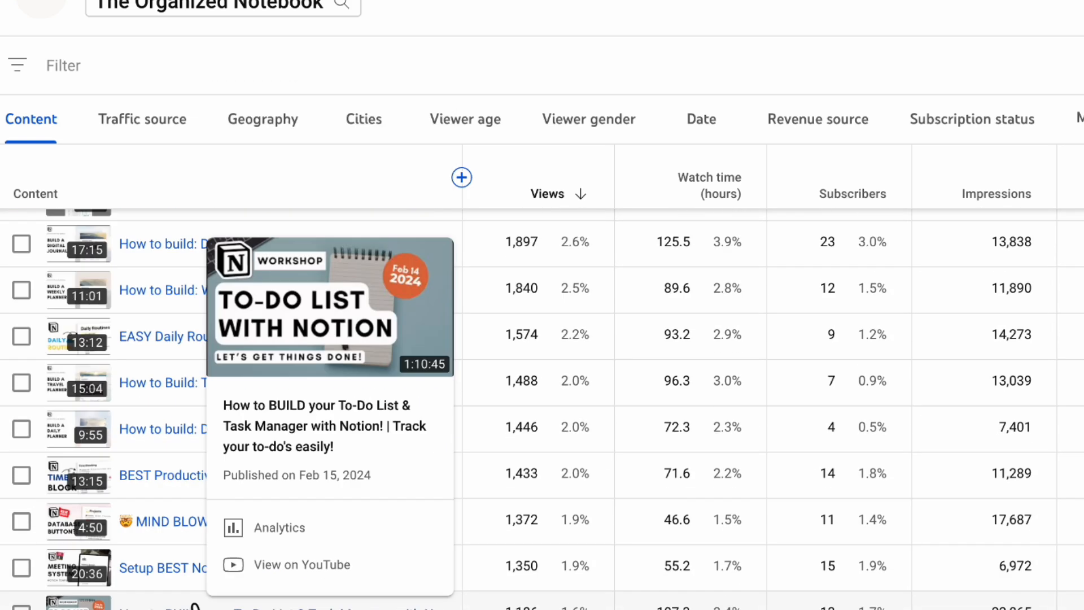
pyautogui.moveTo(121, 461)
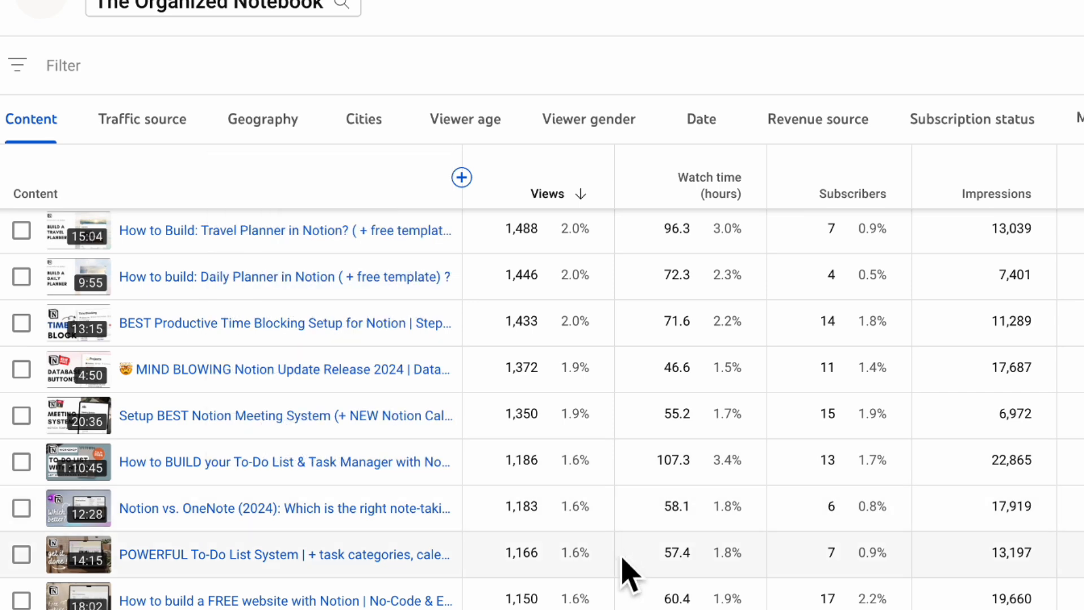
pyautogui.scroll(10, 627, 573)
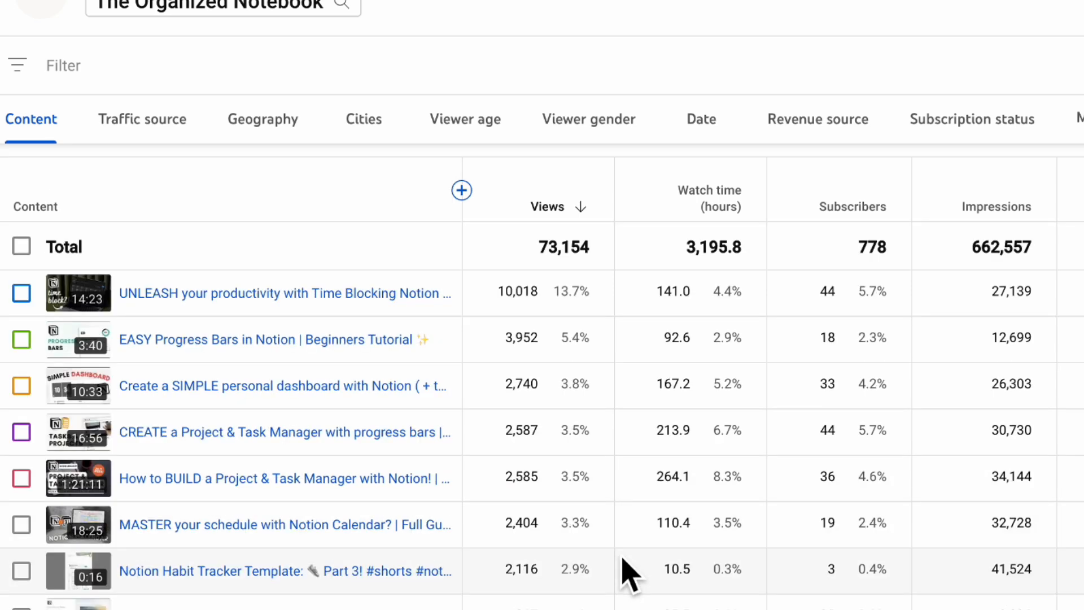
pyautogui.scroll(-7, 627, 573)
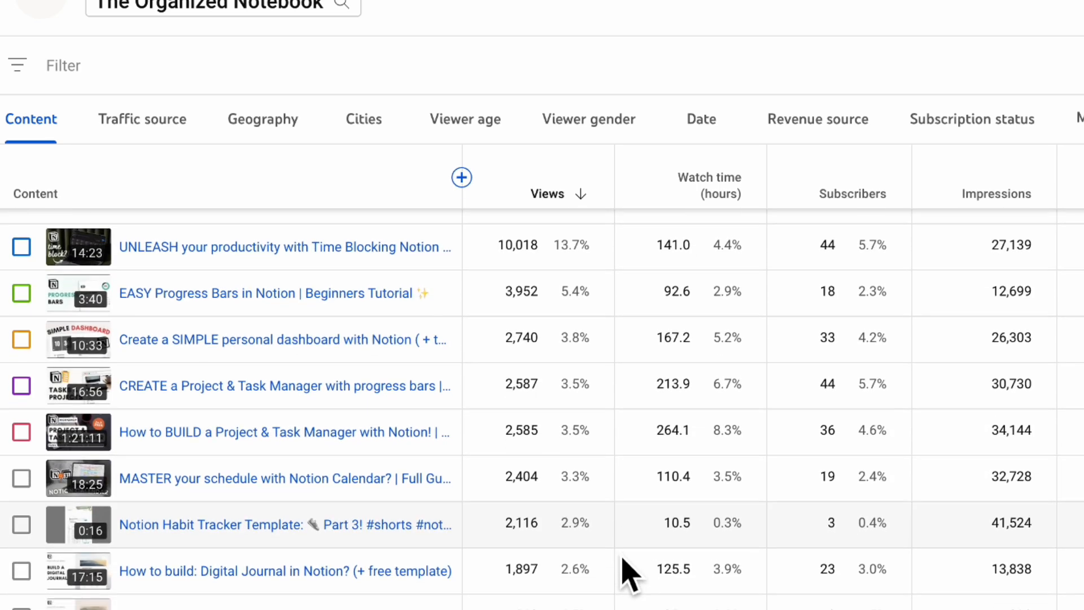
# - Examine the February 2024 per-video analytics further down the list, comparing views, watch time, subscribers and impressions
pyautogui.scroll(-10, 627, 573)
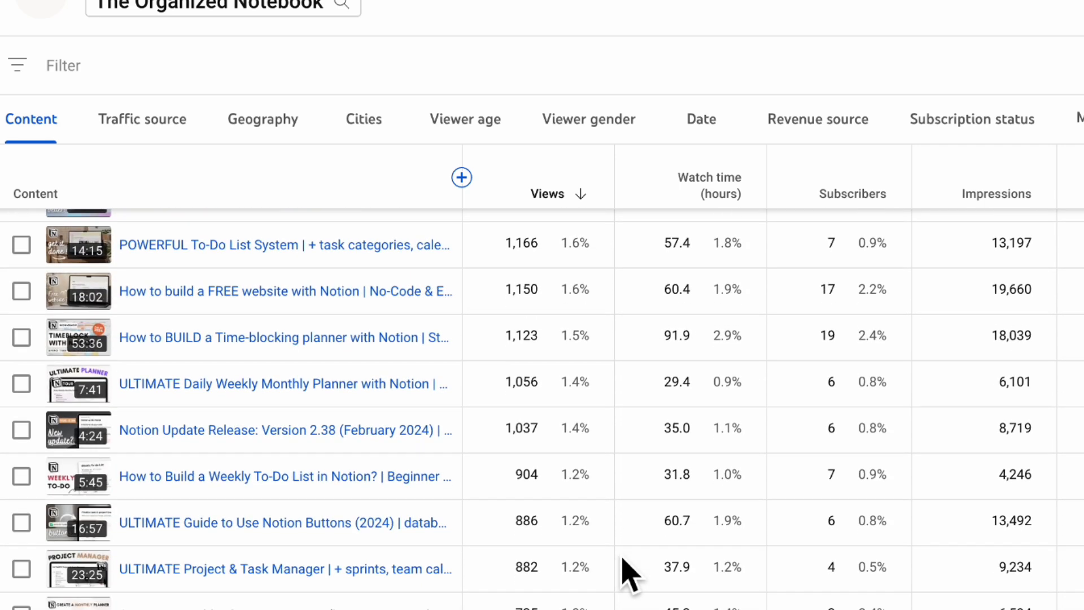
pyautogui.scroll(-9, 626, 573)
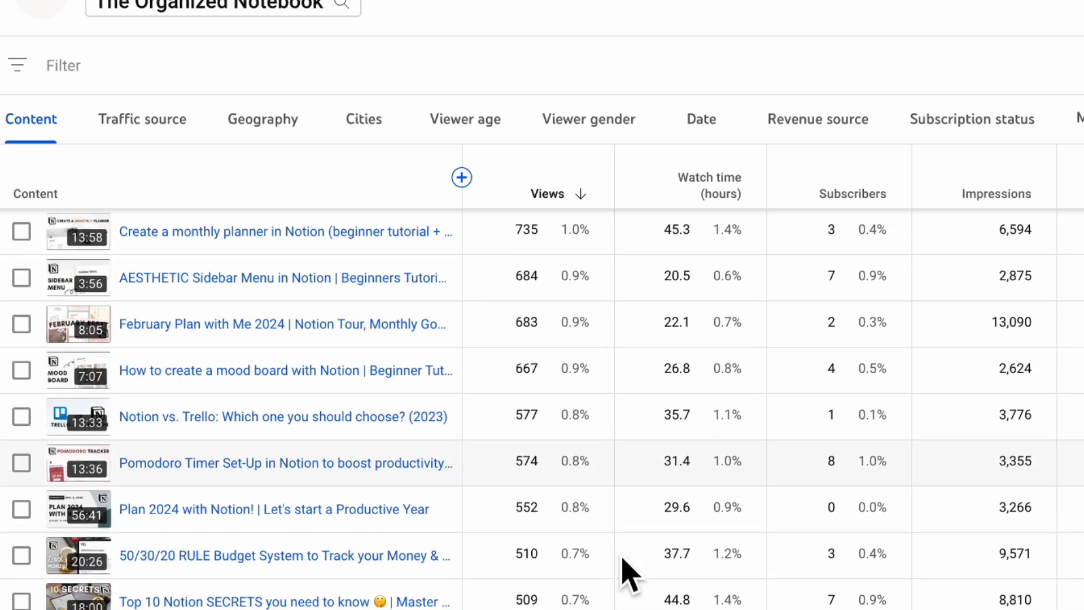
pyautogui.scroll(-7, 628, 573)
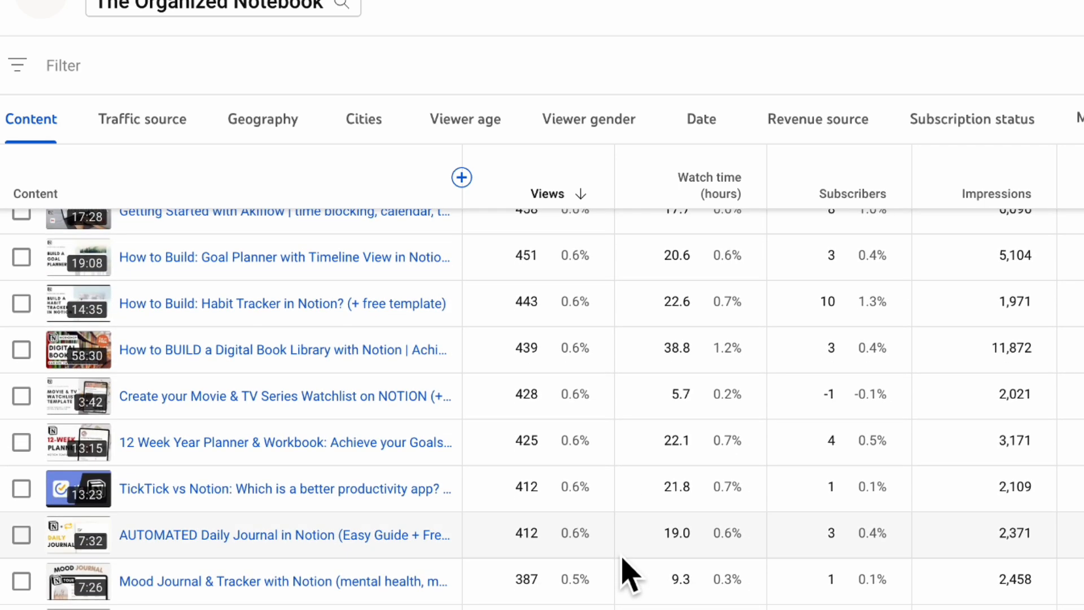
pyautogui.scroll(-2, 628, 573)
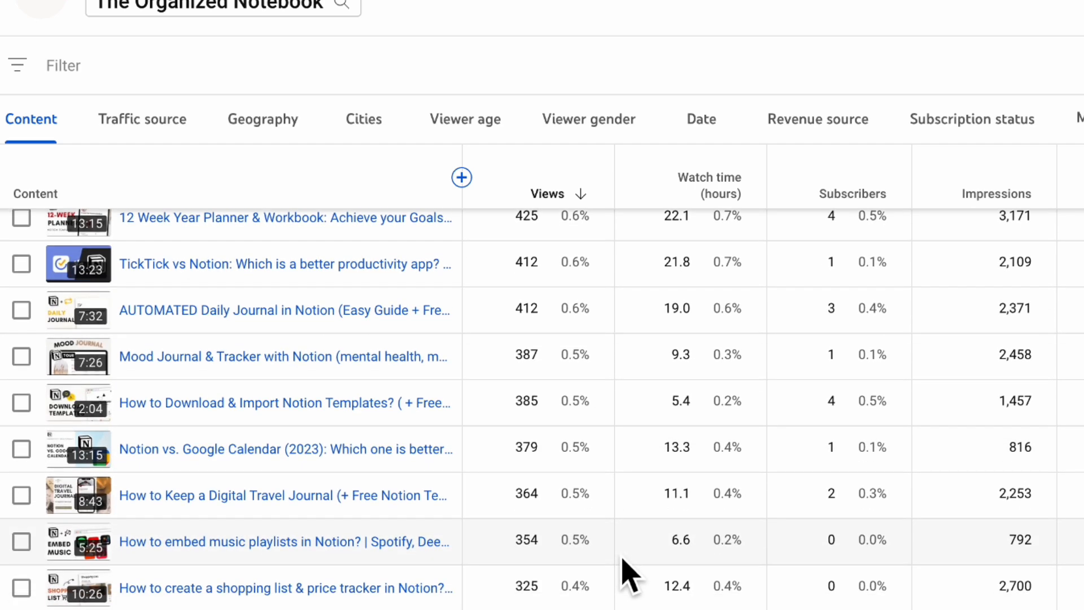
pyautogui.scroll(5, 627, 573)
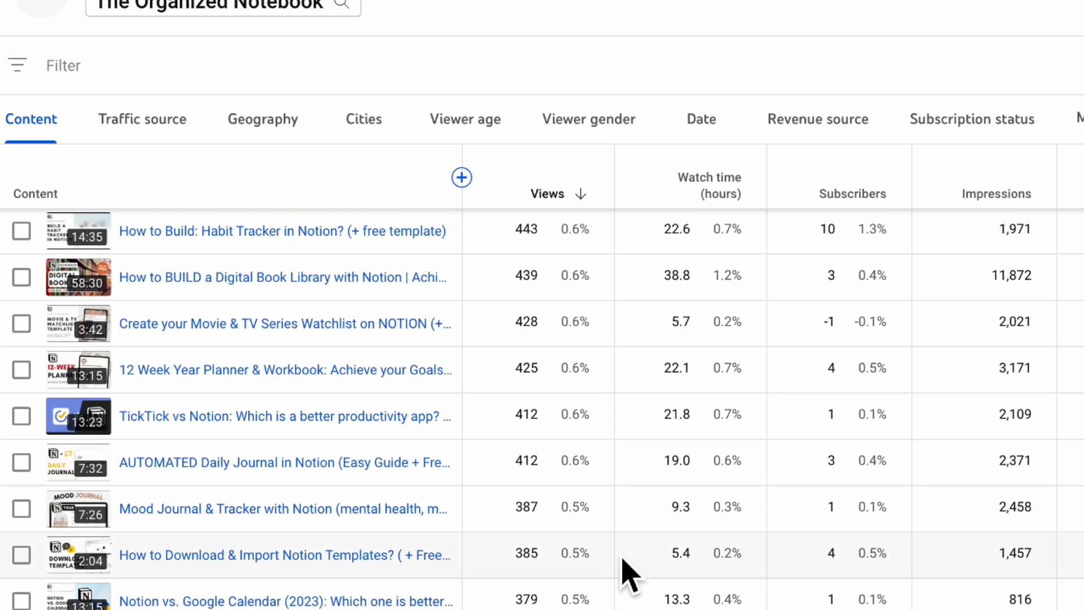
pyautogui.scroll(4, 628, 573)
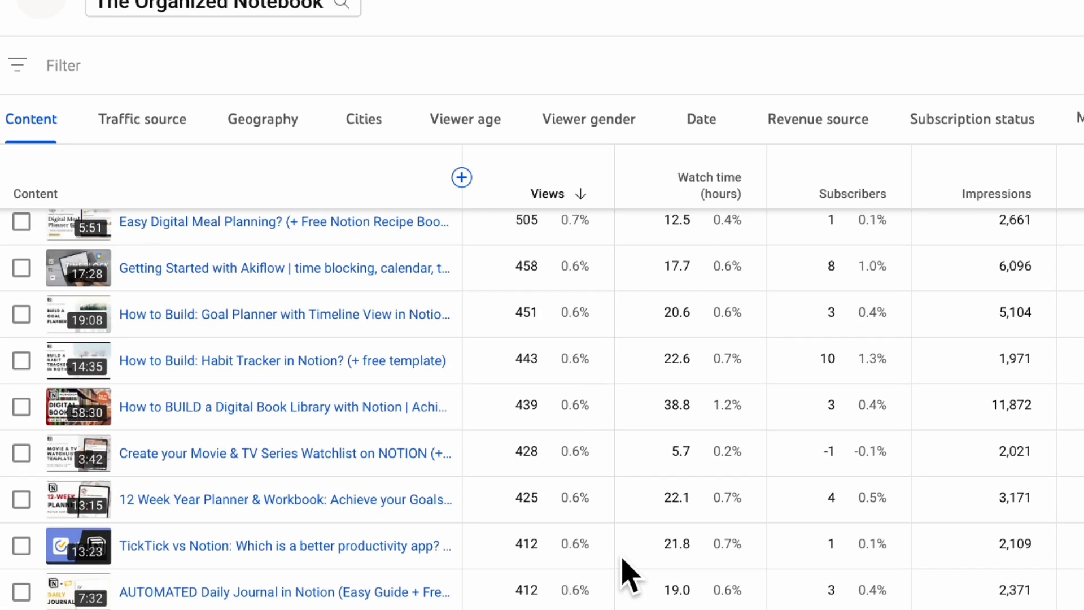
pyautogui.scroll(15, 627, 573)
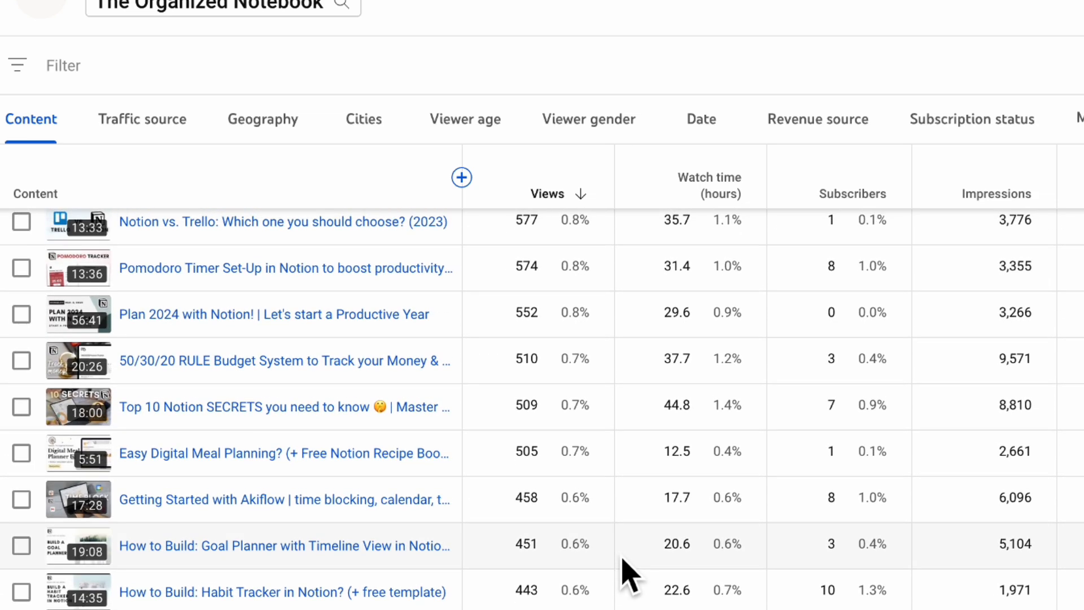
pyautogui.scroll(8, 628, 573)
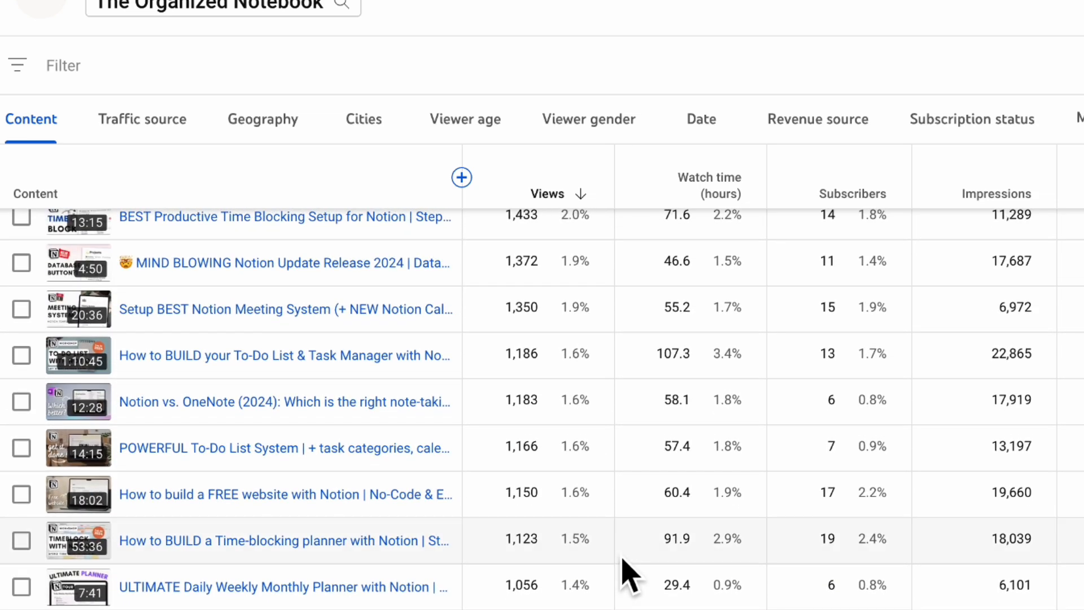
pyautogui.scroll(4, 626, 571)
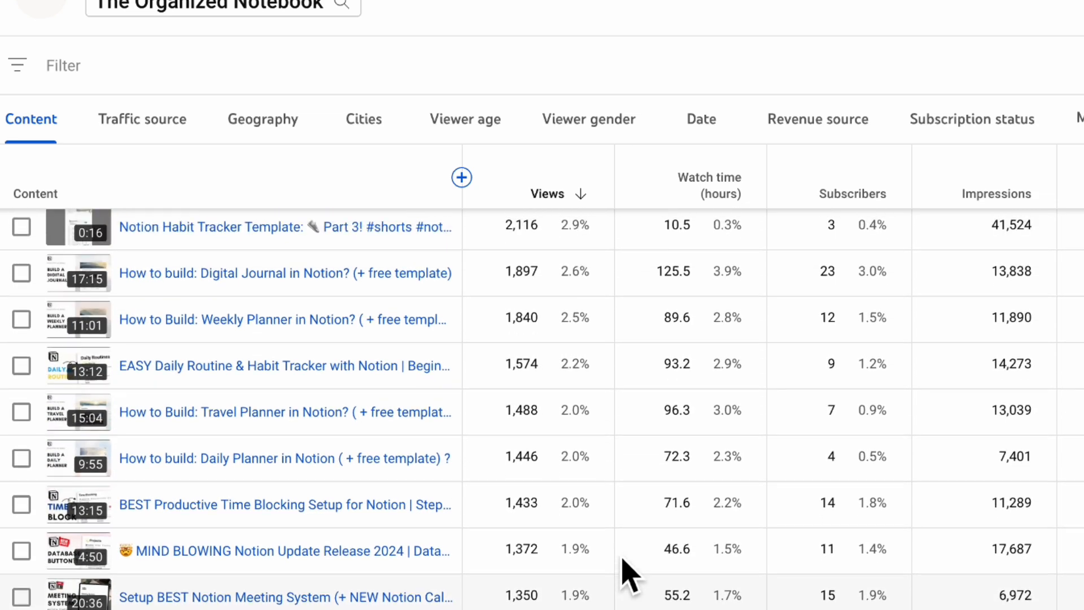
pyautogui.scroll(-3, 628, 574)
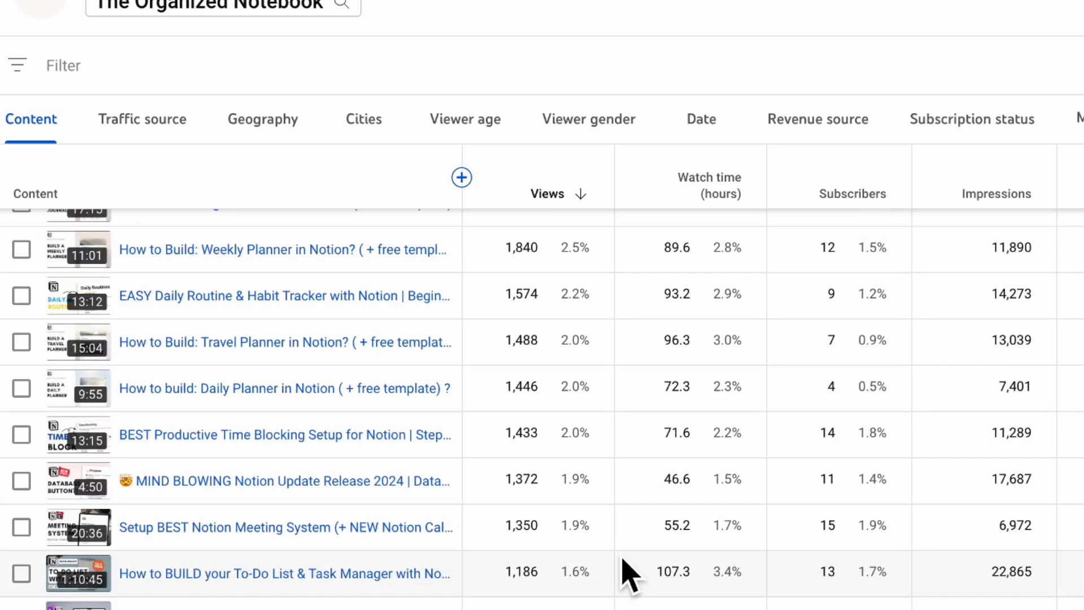
pyautogui.scroll(-2, 628, 573)
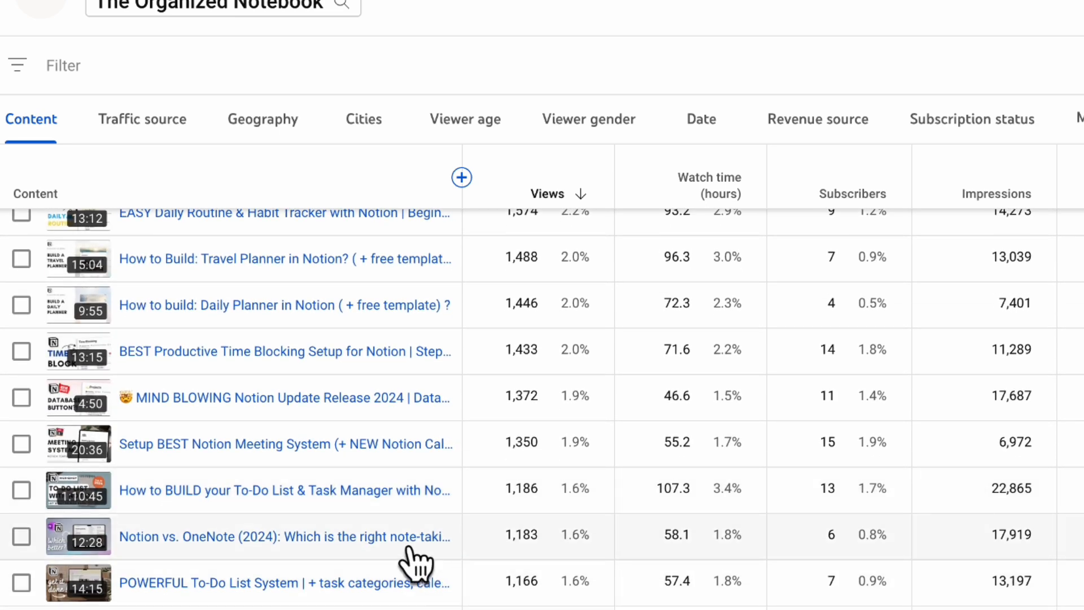
pyautogui.moveTo(337, 559)
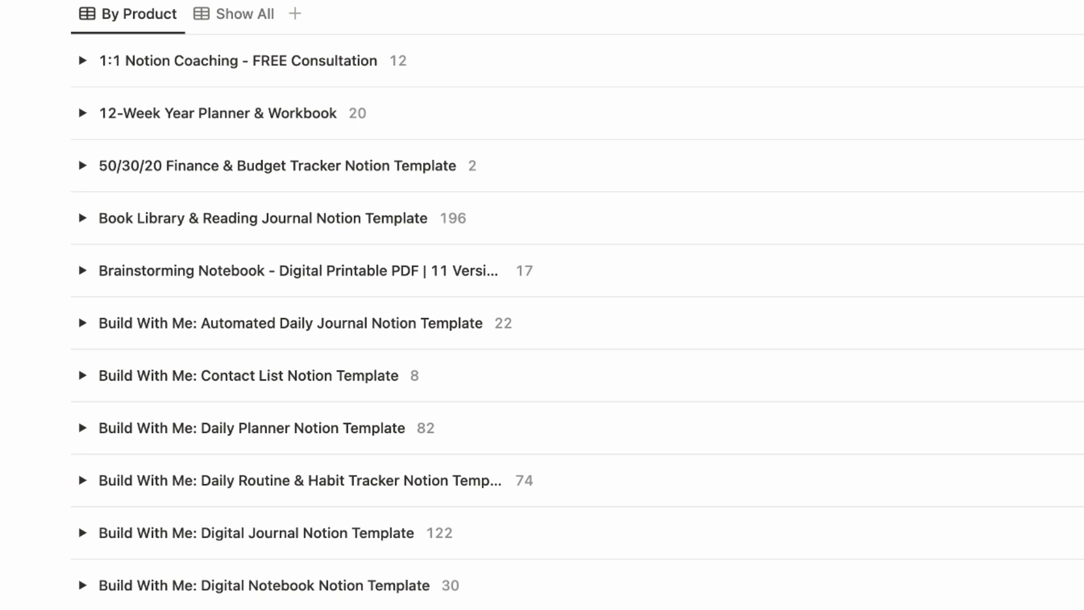
# - Switch to the Notion product database and examine the entry counts per product in the By Product view
pyautogui.scroll(-6, 577, 305)
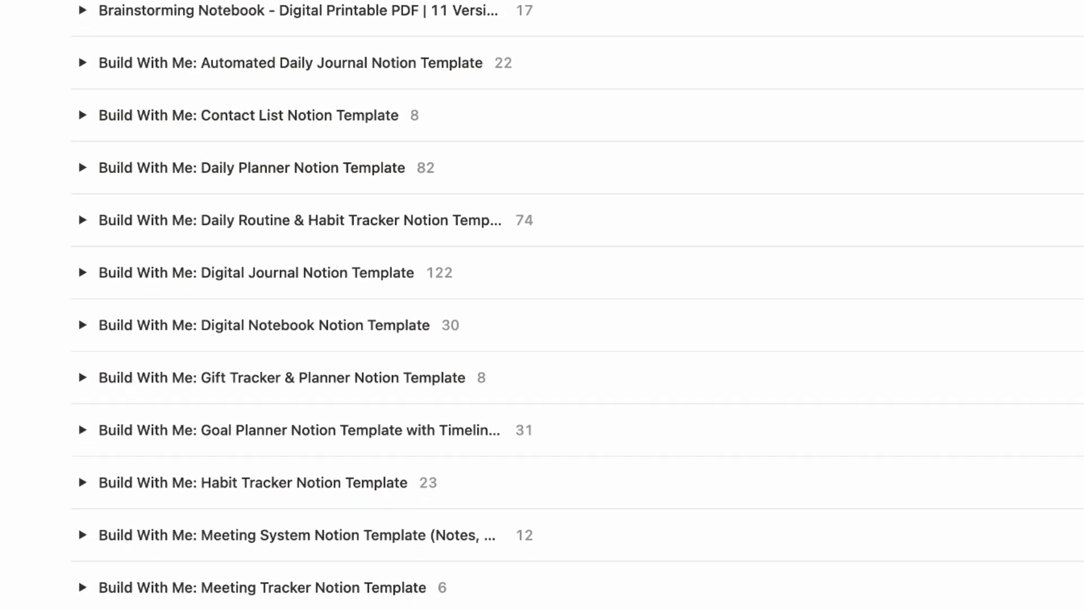
pyautogui.scroll(5, 577, 305)
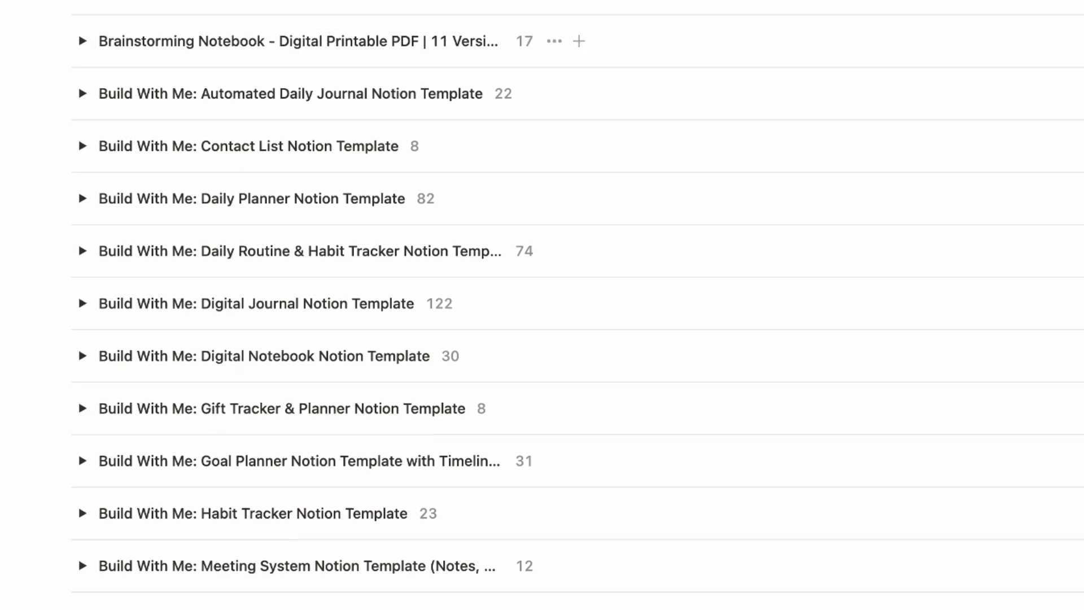
pyautogui.scroll(-3, 577, 304)
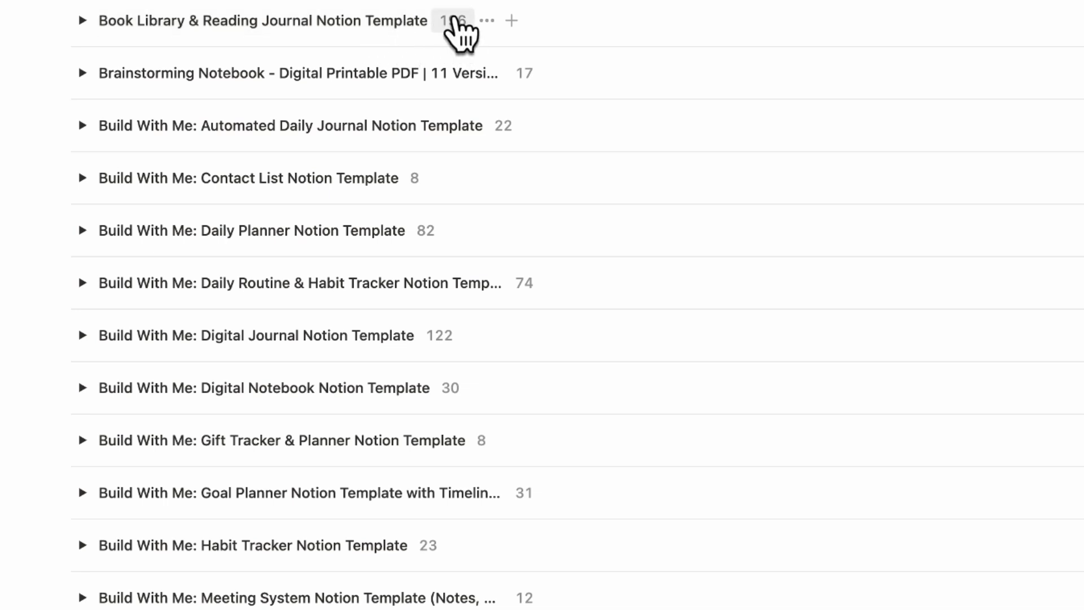
pyautogui.scroll(-3, 477, 141)
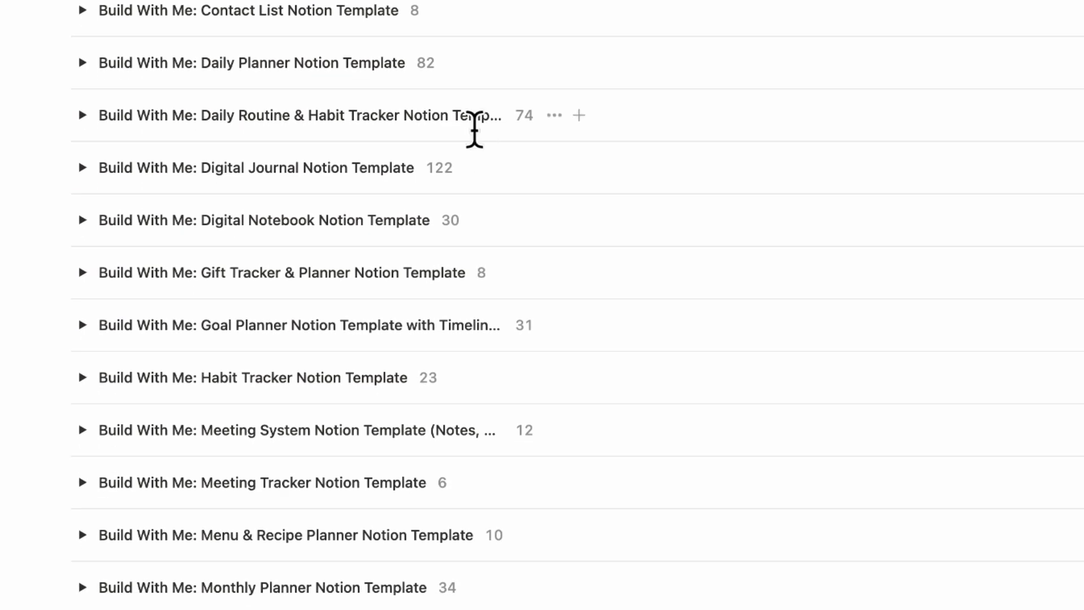
pyautogui.scroll(-2, 474, 130)
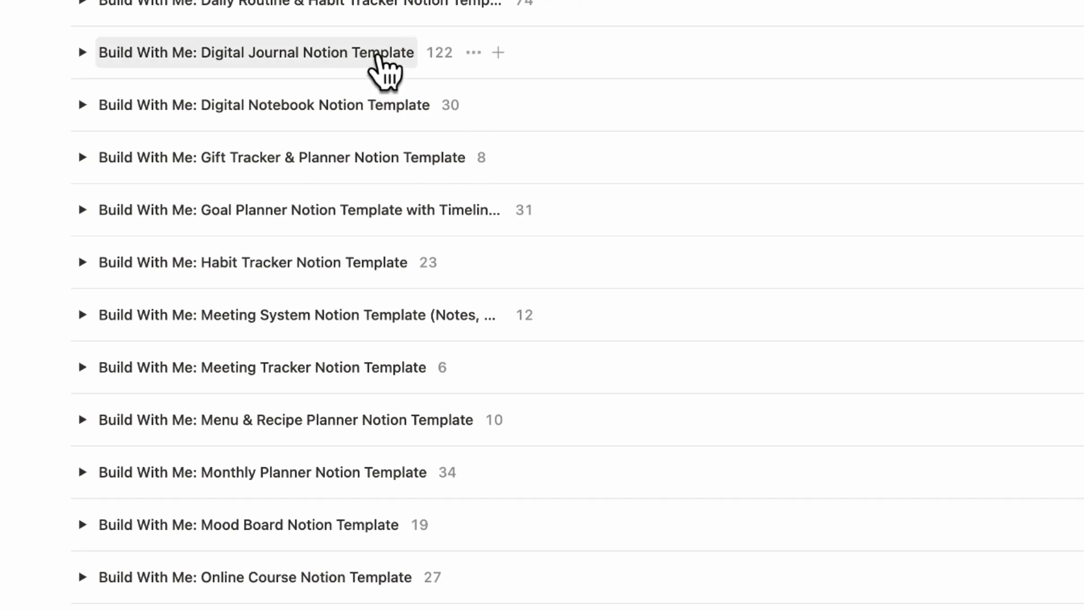
pyautogui.scroll(-5, 408, 347)
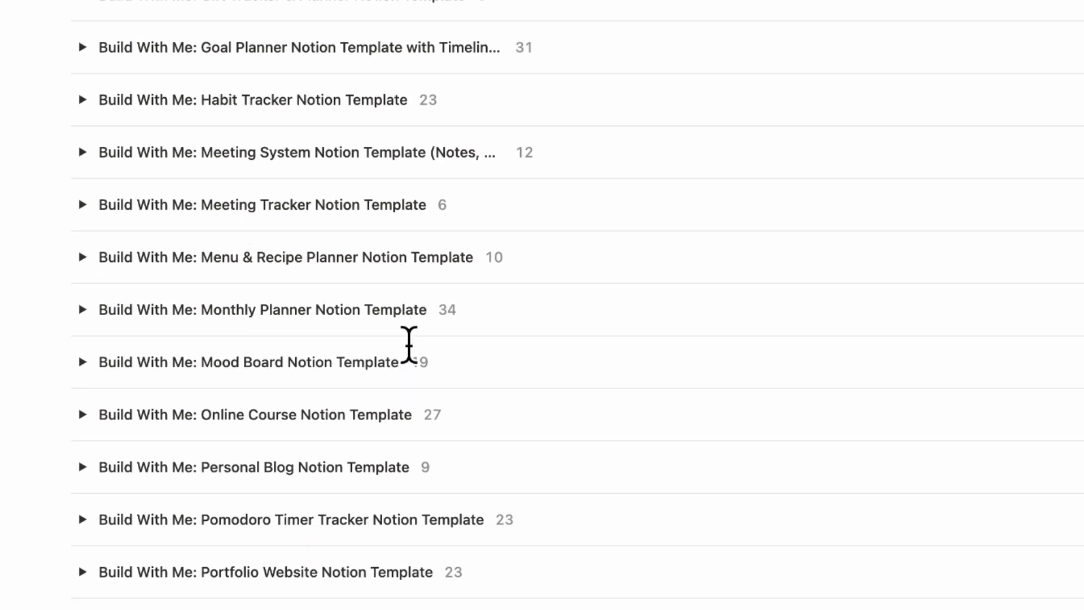
pyautogui.scroll(-11, 409, 345)
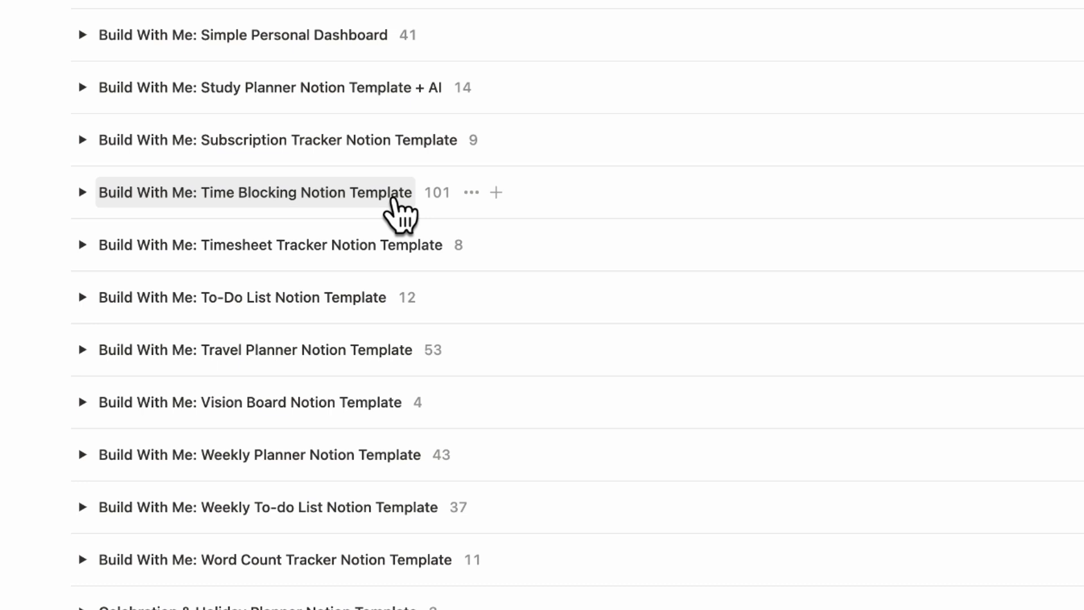
pyautogui.scroll(-15, 426, 303)
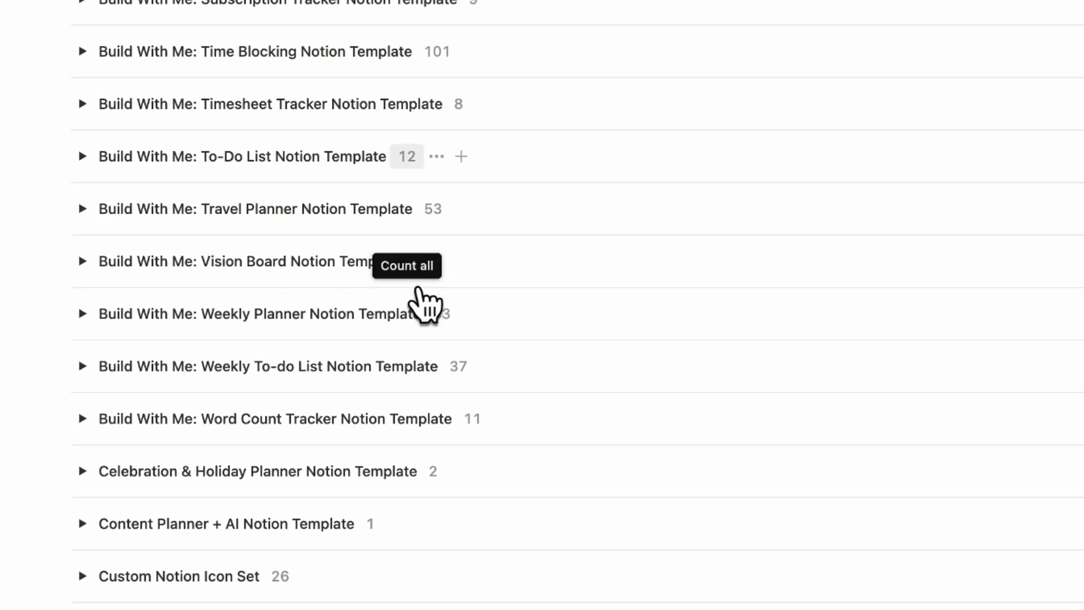
pyautogui.scroll(-10, 423, 428)
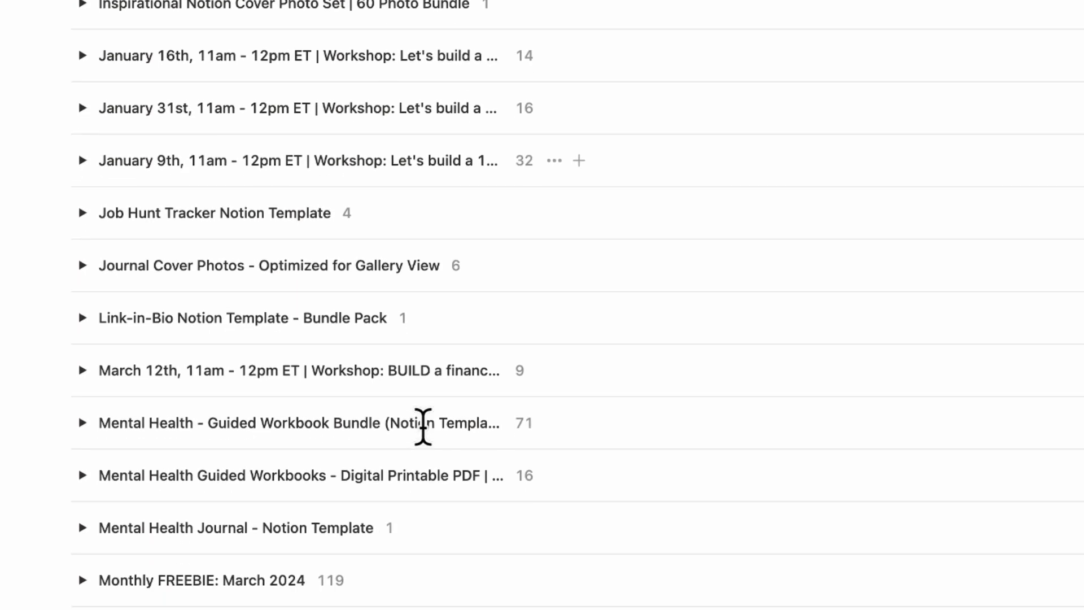
pyautogui.scroll(-6, 428, 446)
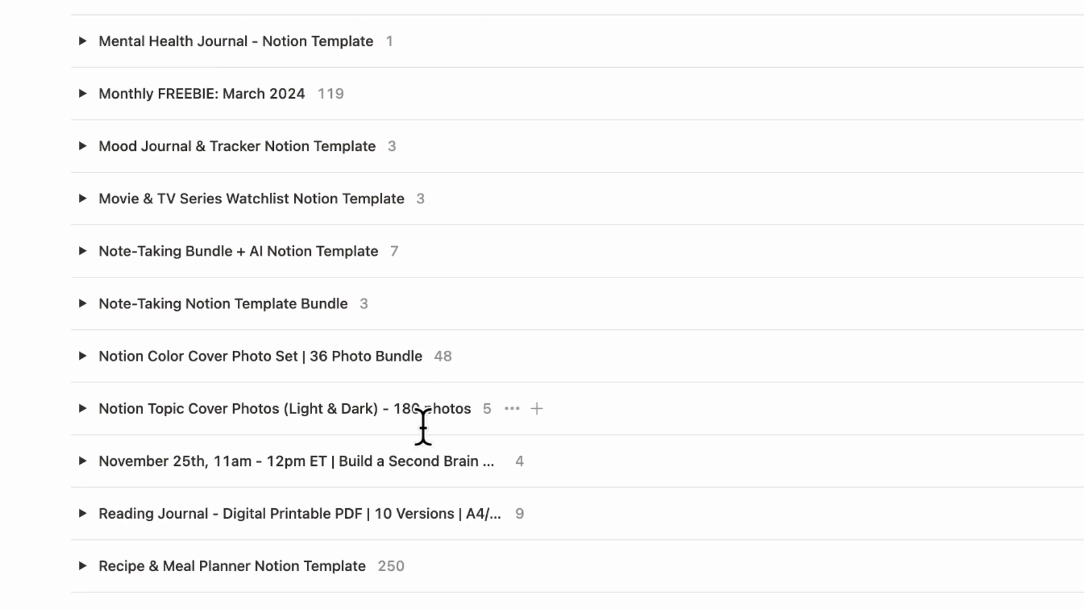
pyautogui.scroll(-11, 423, 427)
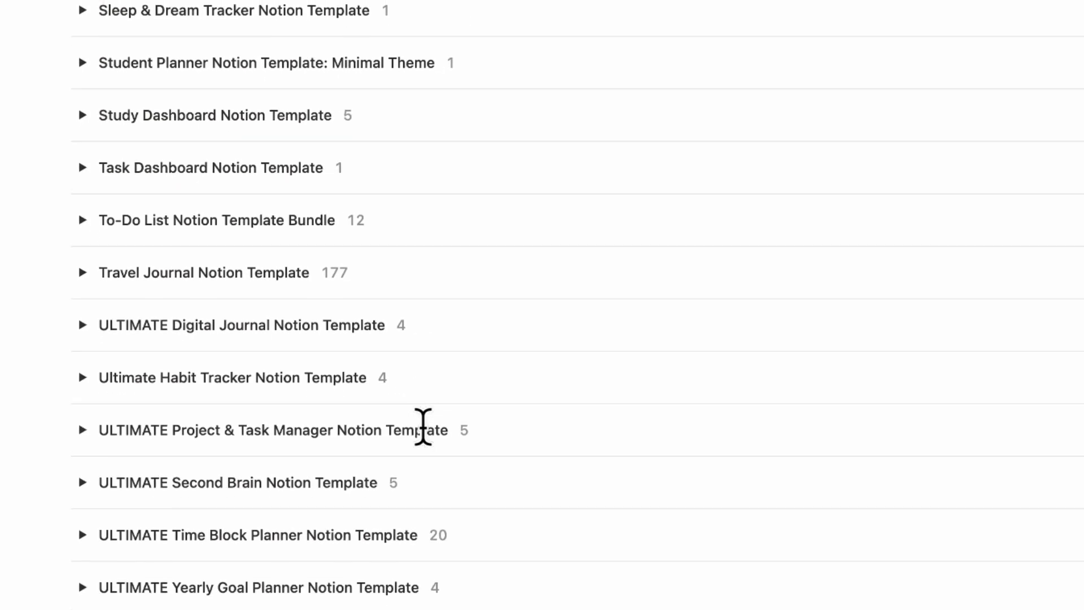
pyautogui.scroll(-1, 423, 428)
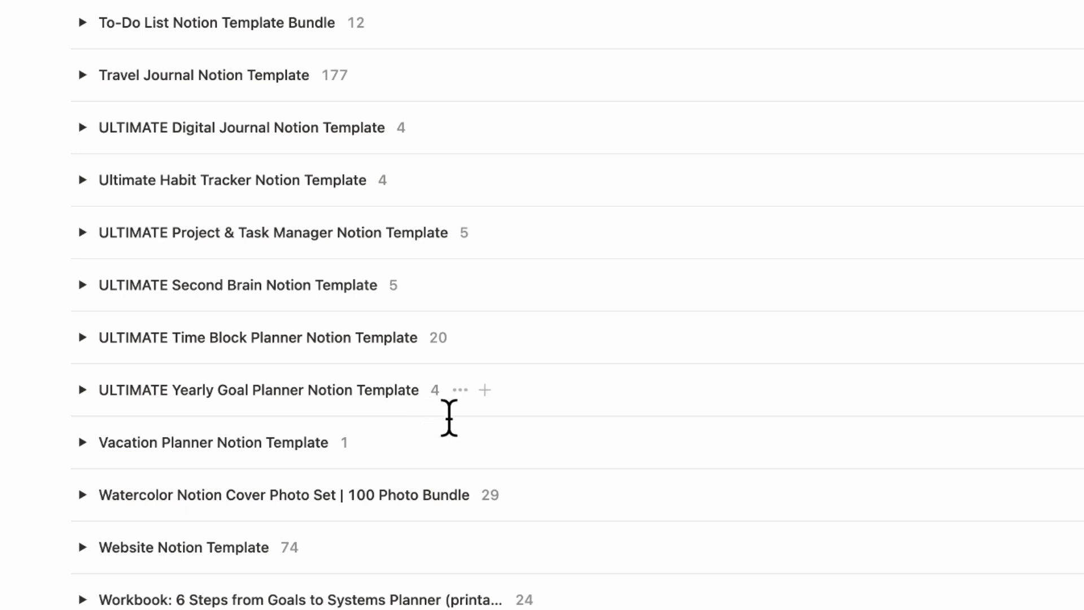
pyautogui.scroll(-1, 445, 337)
pyautogui.scroll(1, 445, 337)
pyautogui.scroll(12, 444, 339)
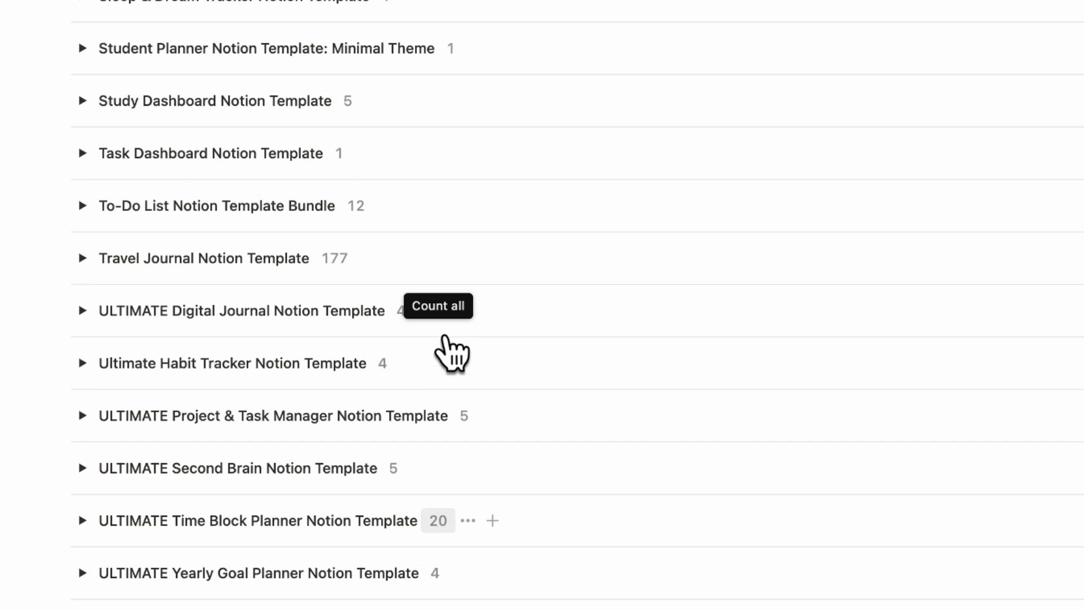
pyautogui.scroll(8, 447, 334)
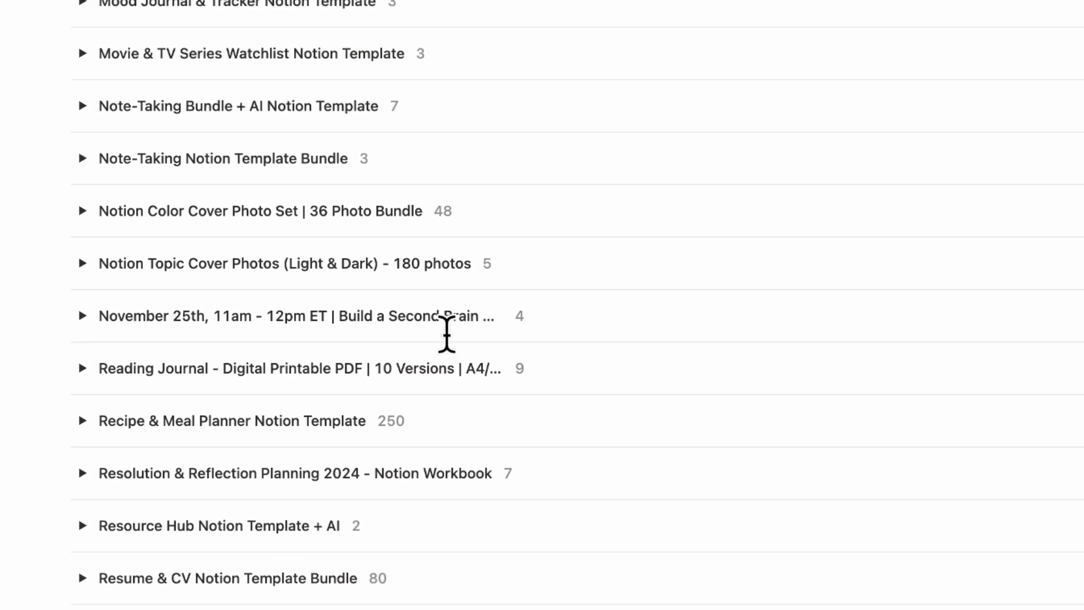
pyautogui.scroll(-9, 446, 335)
pyautogui.scroll(-12, 446, 334)
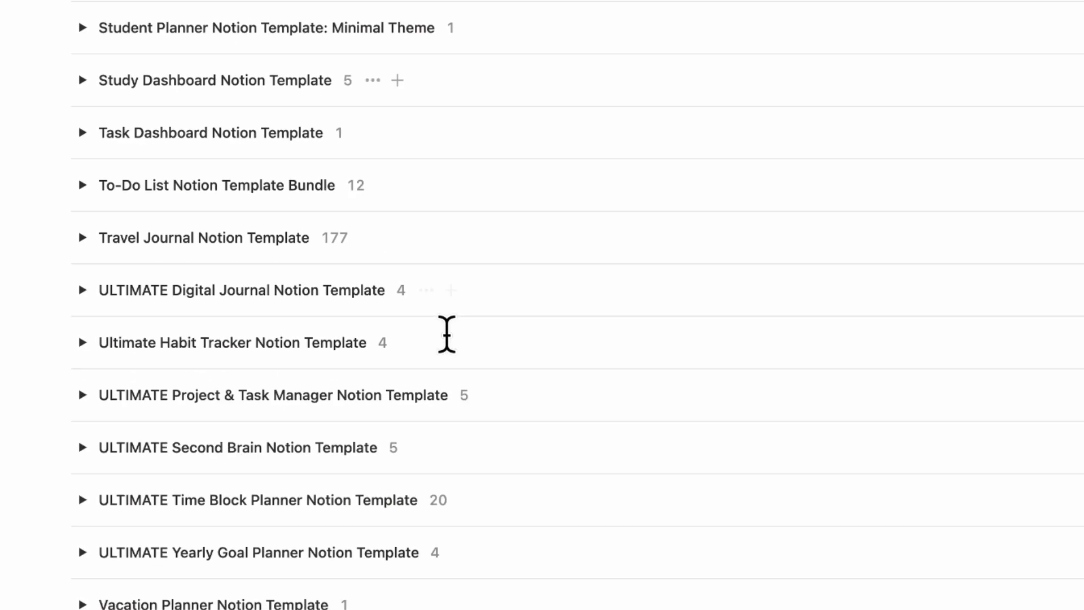
pyautogui.scroll(20, 446, 335)
pyautogui.scroll(12, 446, 335)
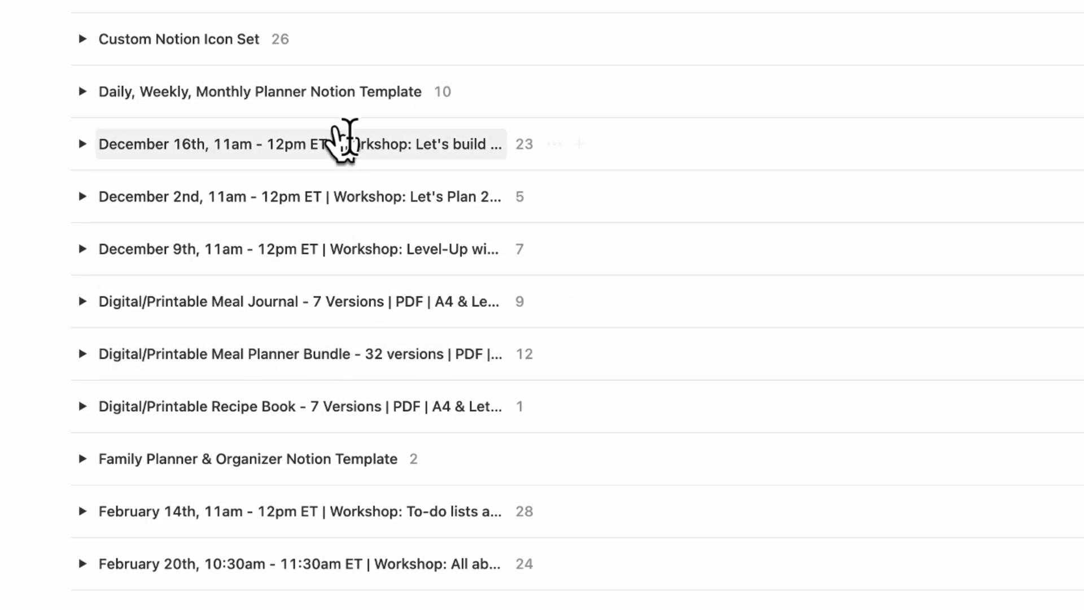
pyautogui.scroll(-5, 491, 407)
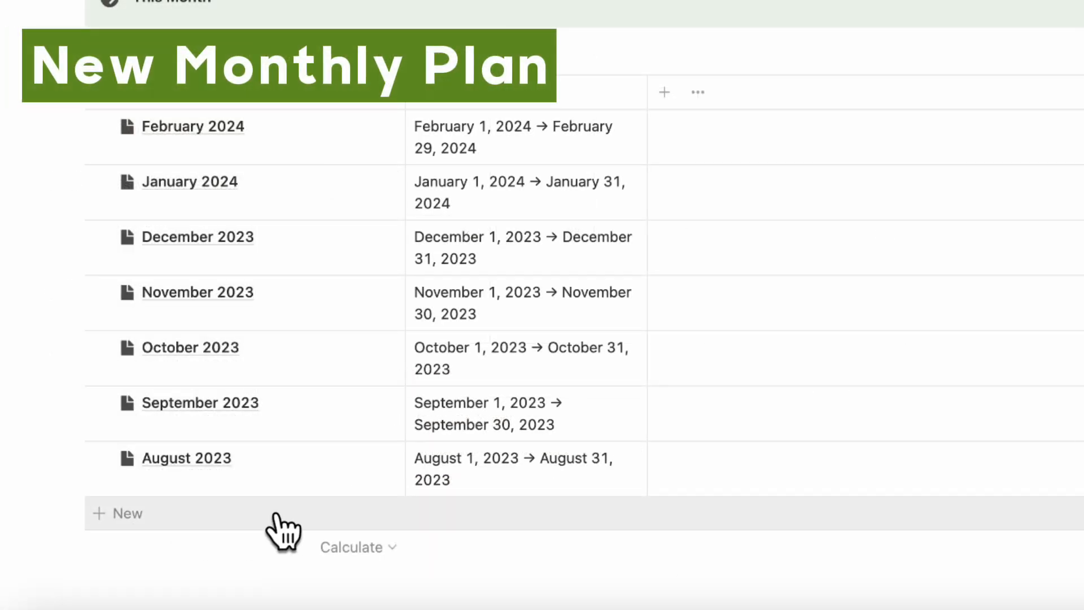
# - Add a March 2024 entry to the Monthly Planner table with the date range March 1 to March 31, 2024
pyautogui.click(248, 513)
pyautogui.write('M')
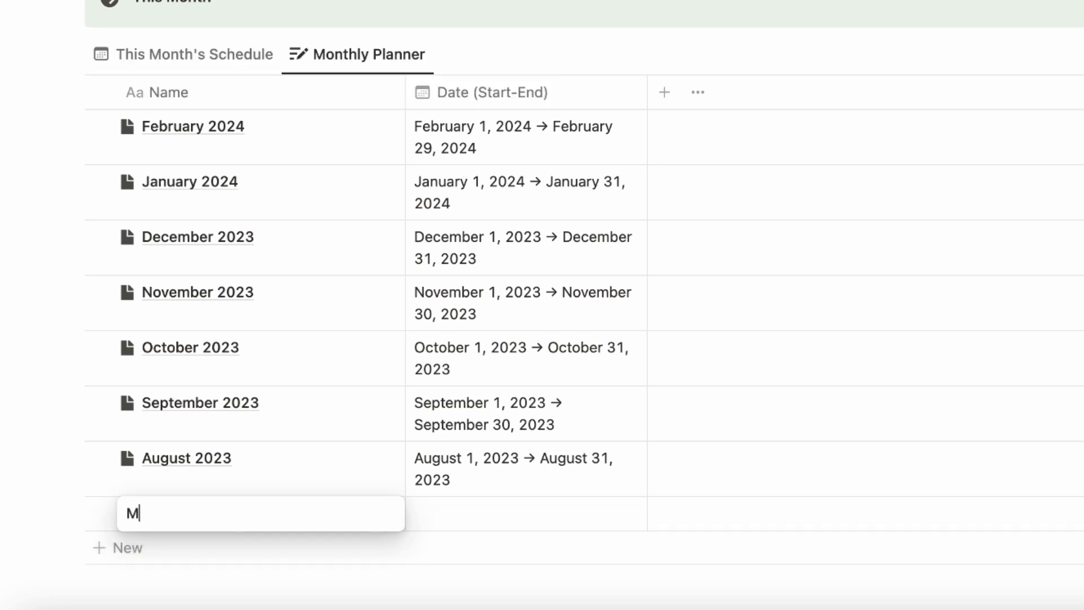
pyautogui.write('arch 2024')
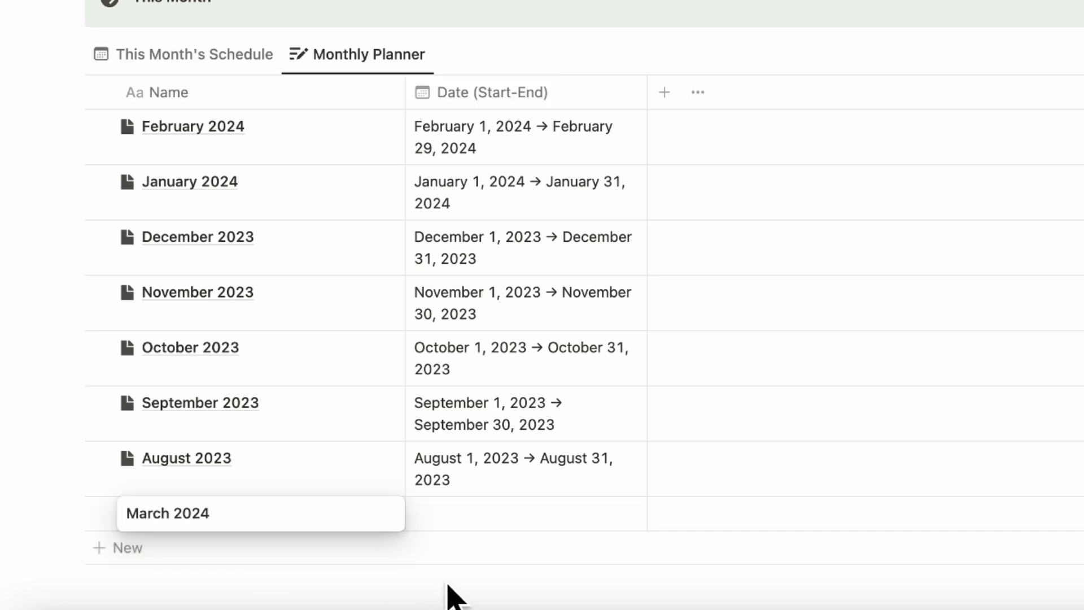
pyautogui.click(525, 514)
pyautogui.click(654, 352)
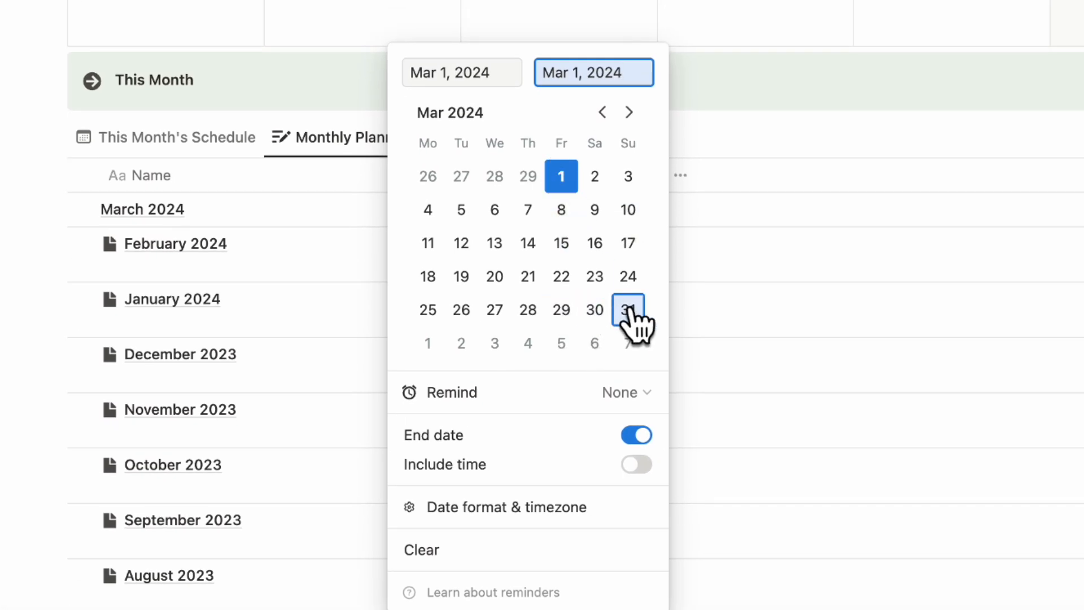
pyautogui.click(629, 308)
pyautogui.click(765, 452)
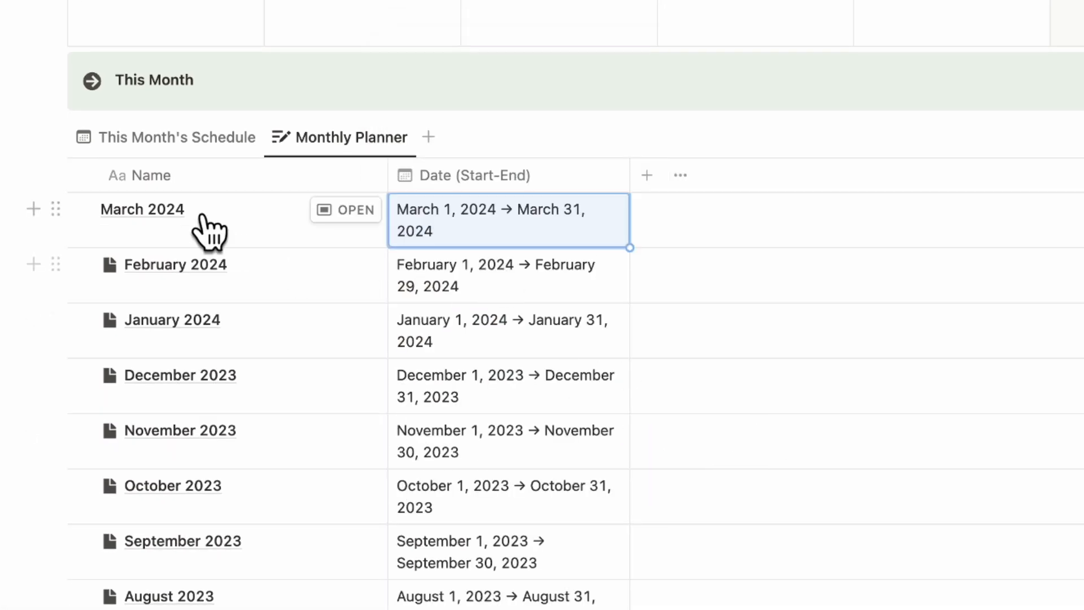
# - Open the March 2024 entry and apply the New Monthly Planner Entry template to it
pyautogui.click(350, 210)
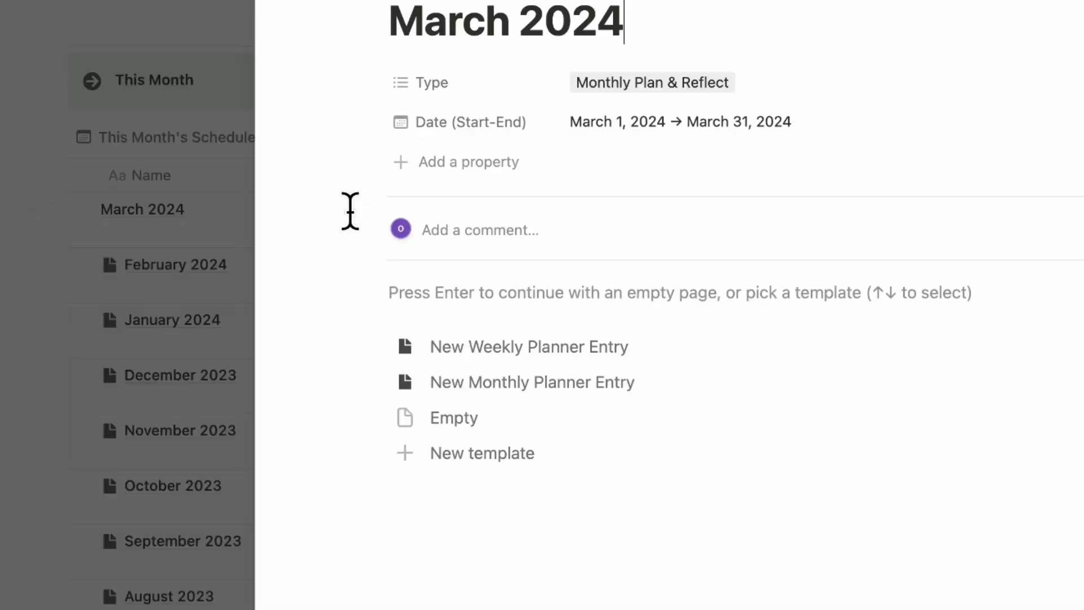
pyautogui.click(549, 383)
# - Enter "Increase more engagement with our audience (giveaways, personal live Q&A)" as the first to-do under Goals this month
pyautogui.scroll(-2, 411, 325)
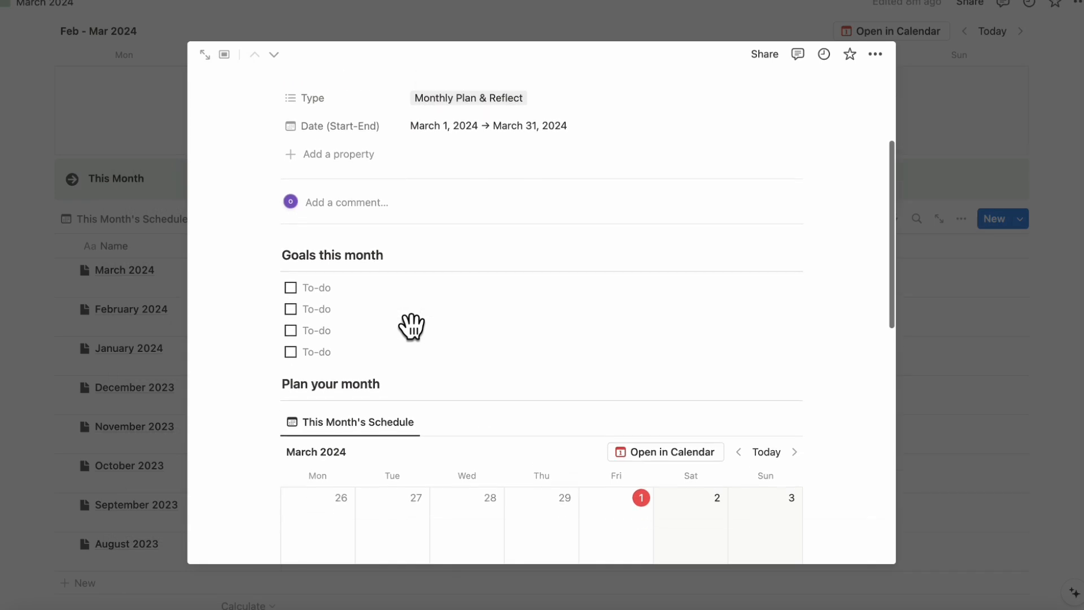
pyautogui.click(359, 282)
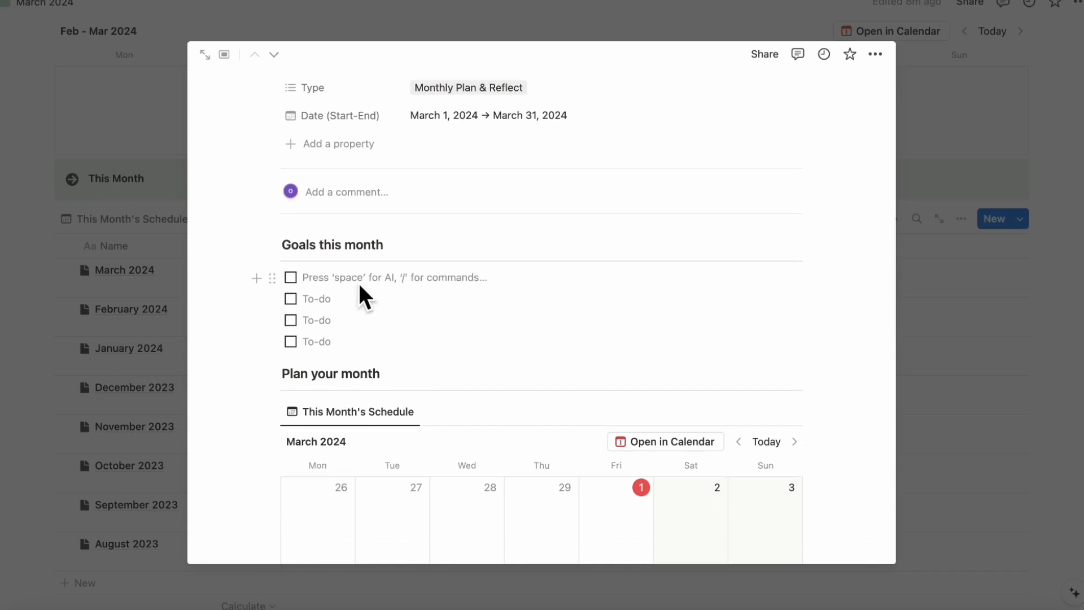
pyautogui.write('Increase ')
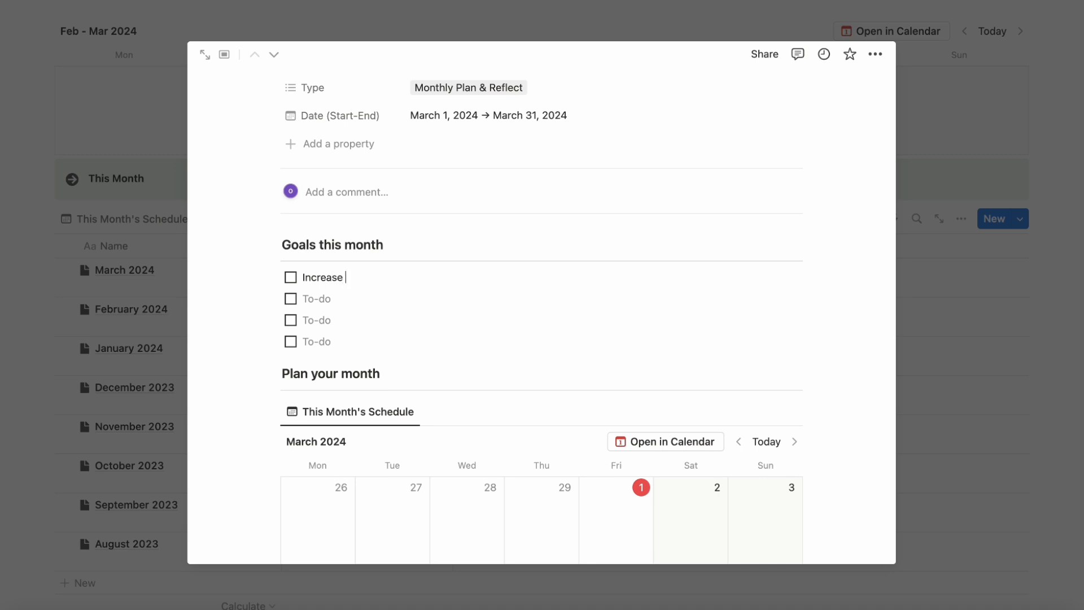
pyautogui.write('more engagement wit')
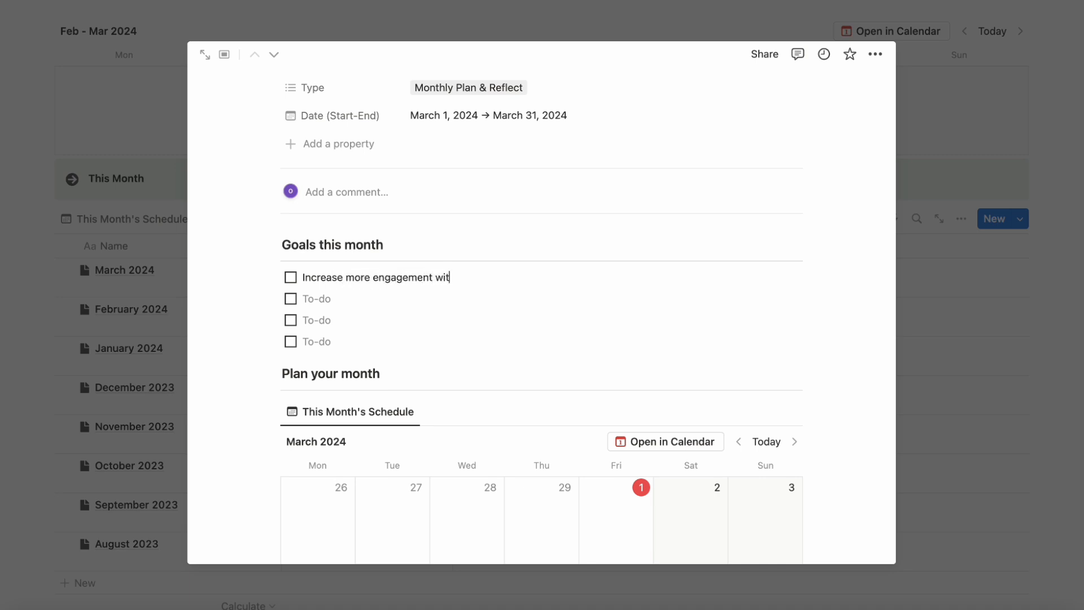
pyautogui.write('h our audience (giveaways')
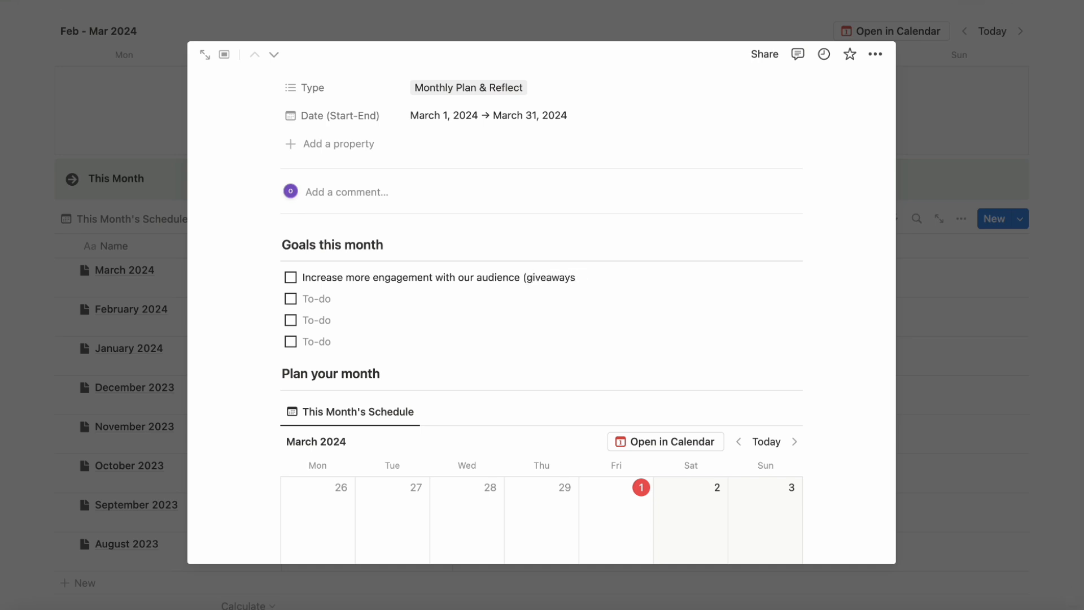
pyautogui.write(', personal live Q&A)')
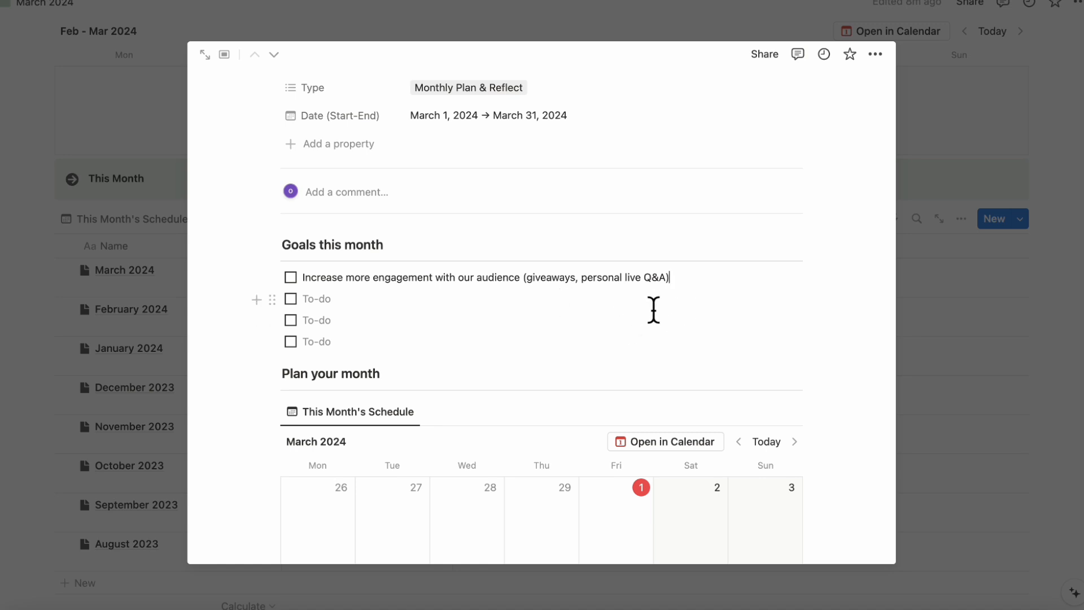
# - Fill the second and third goal to-dos with "3 Live events" and "3 product launches"
pyautogui.click(516, 305)
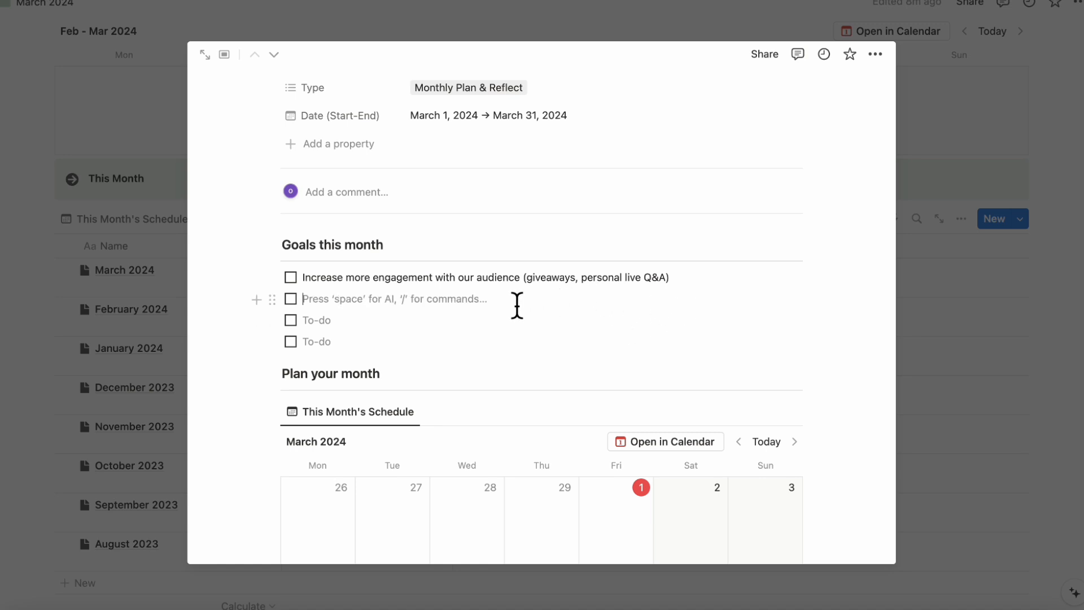
pyautogui.write('3 Live events')
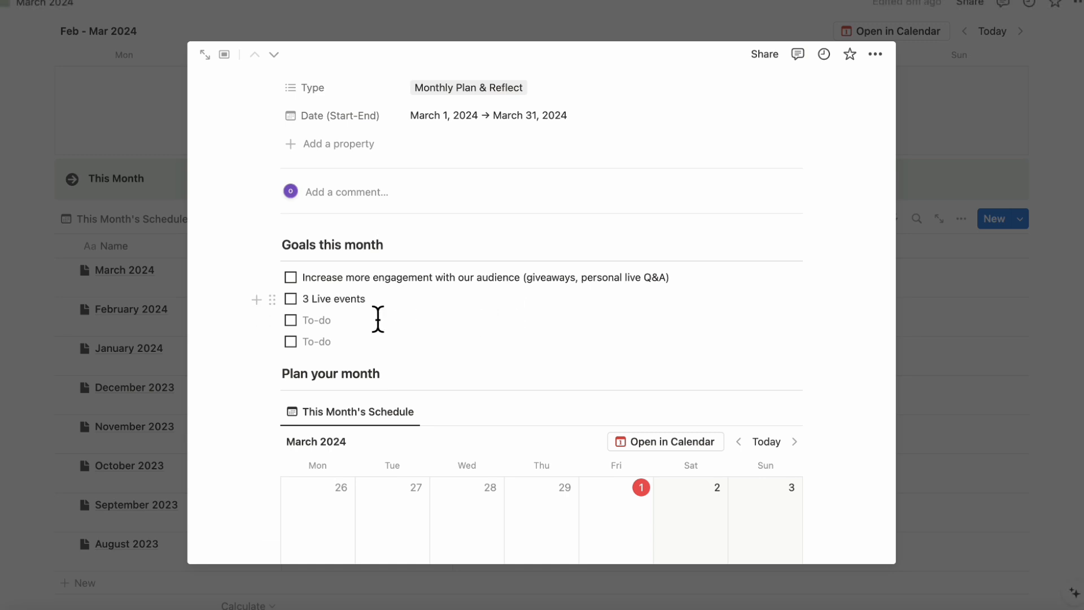
pyautogui.click(354, 323)
pyautogui.scroll(-1, 355, 325)
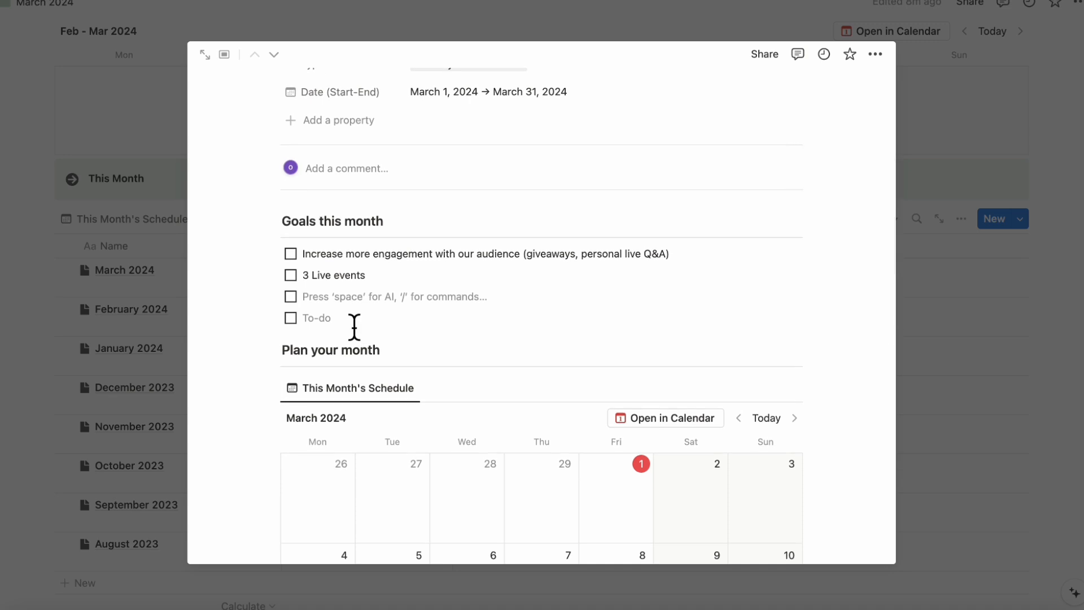
pyautogui.write('3 produc')
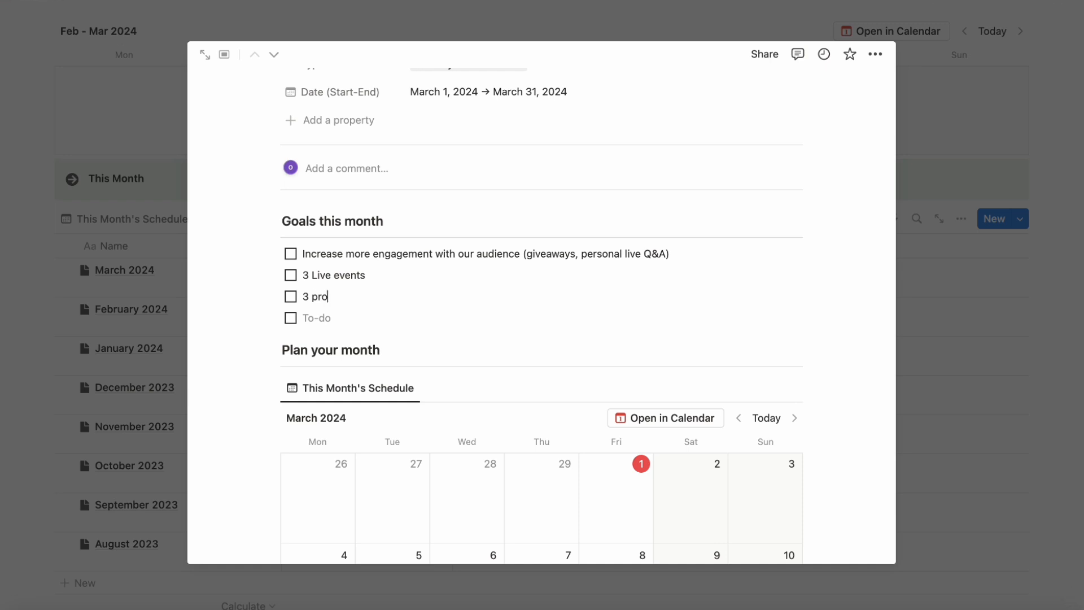
pyautogui.press('BackSpace')
pyautogui.press('BackSpace')
pyautogui.write('uct launches')
# - Enter "Move off of gumroad" as the fourth to-do under Goals this month
pyautogui.click(388, 319)
pyautogui.scroll(-2, 387, 326)
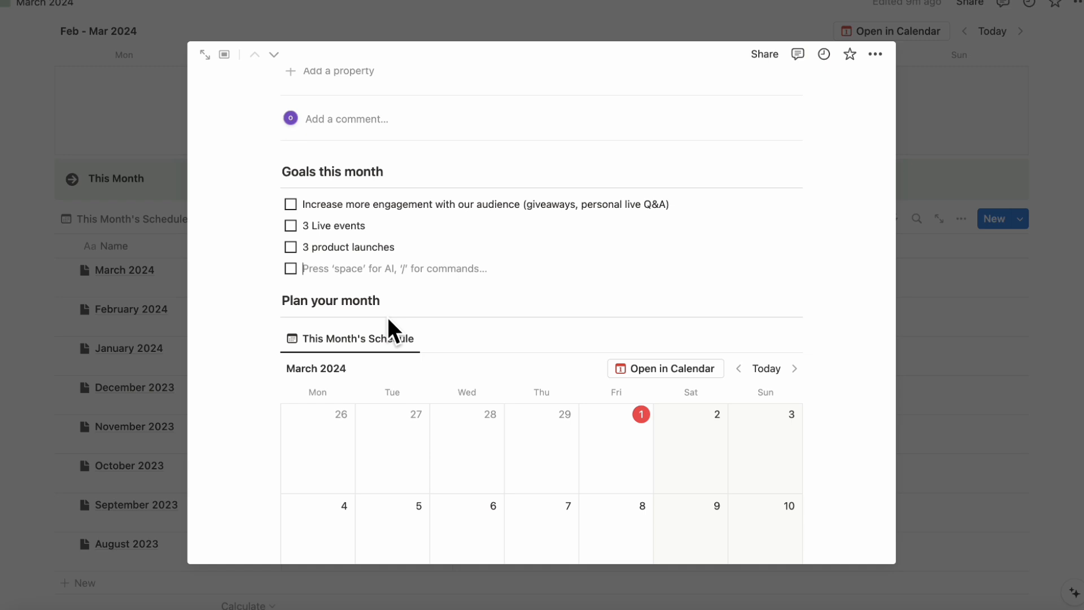
pyautogui.write('Move off of gumroad')
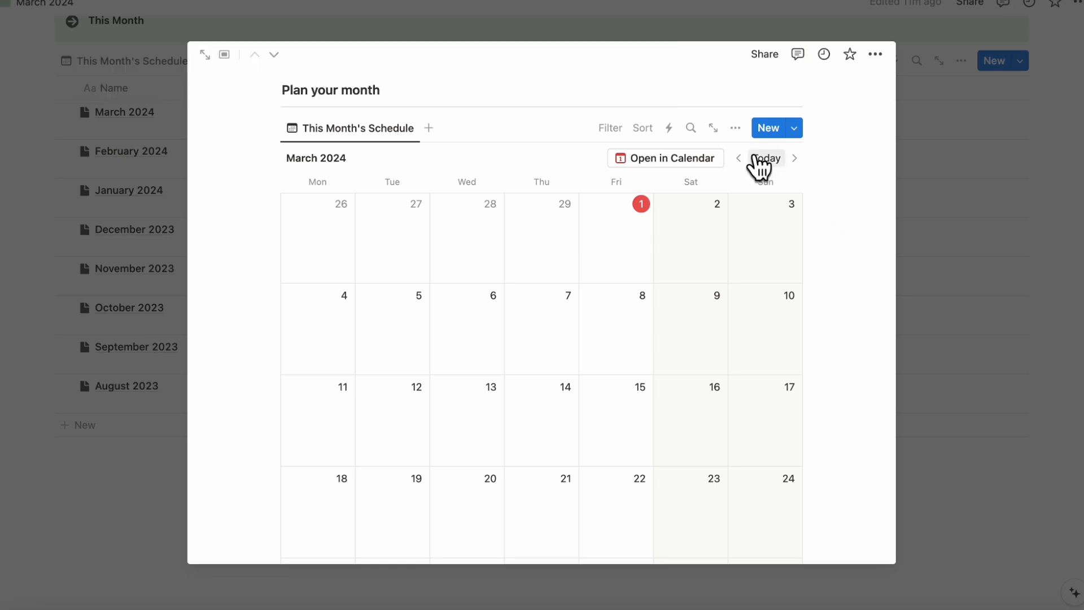
# - Open the month's schedule calendar as a full page and add "Ultimate finance tracker launch" on March 1, tagged Product
pyautogui.click(714, 128)
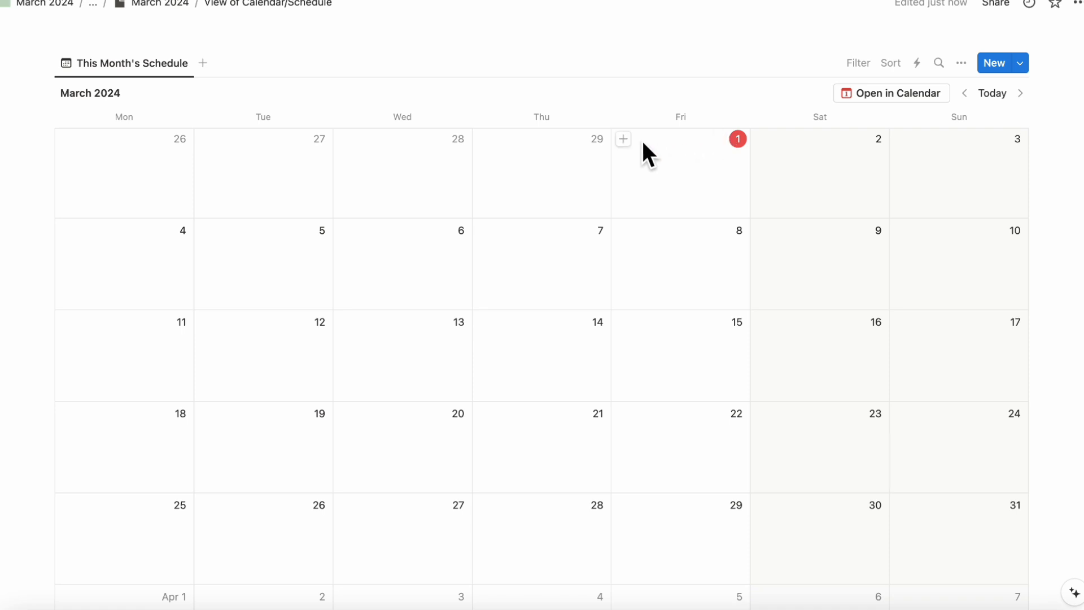
pyautogui.click(622, 140)
pyautogui.write('Ultimate finance tracker lauc')
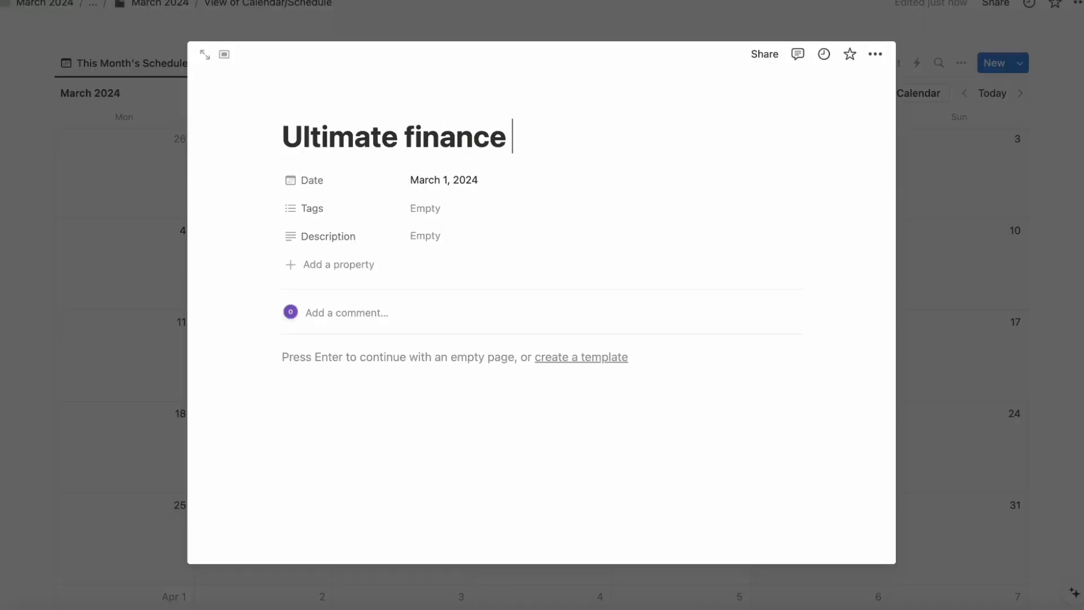
pyautogui.press('BackSpace')
pyautogui.write('nch')
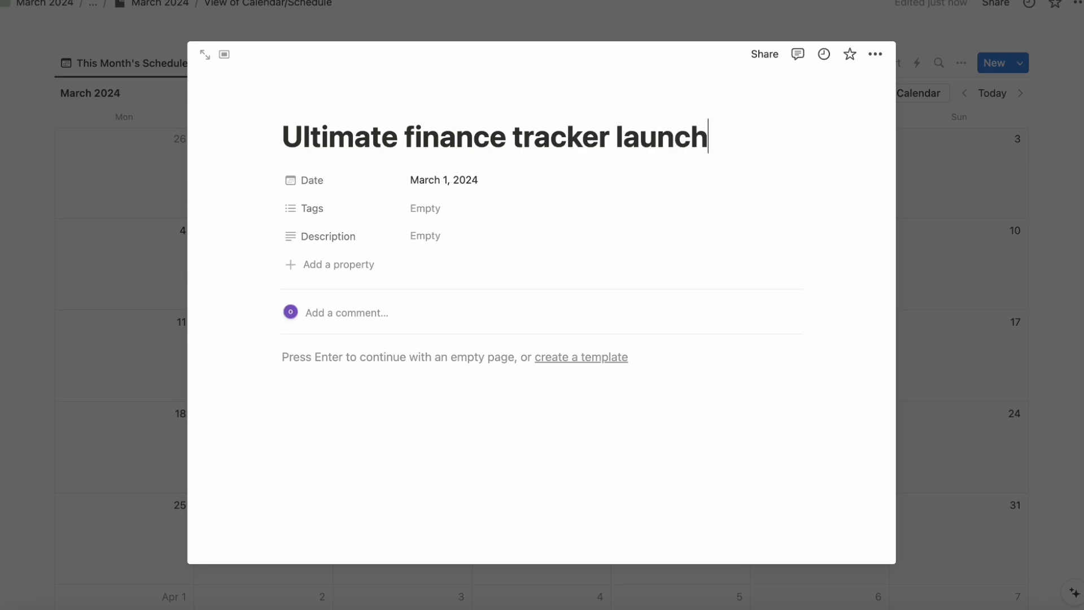
pyautogui.click(479, 219)
pyautogui.click(544, 261)
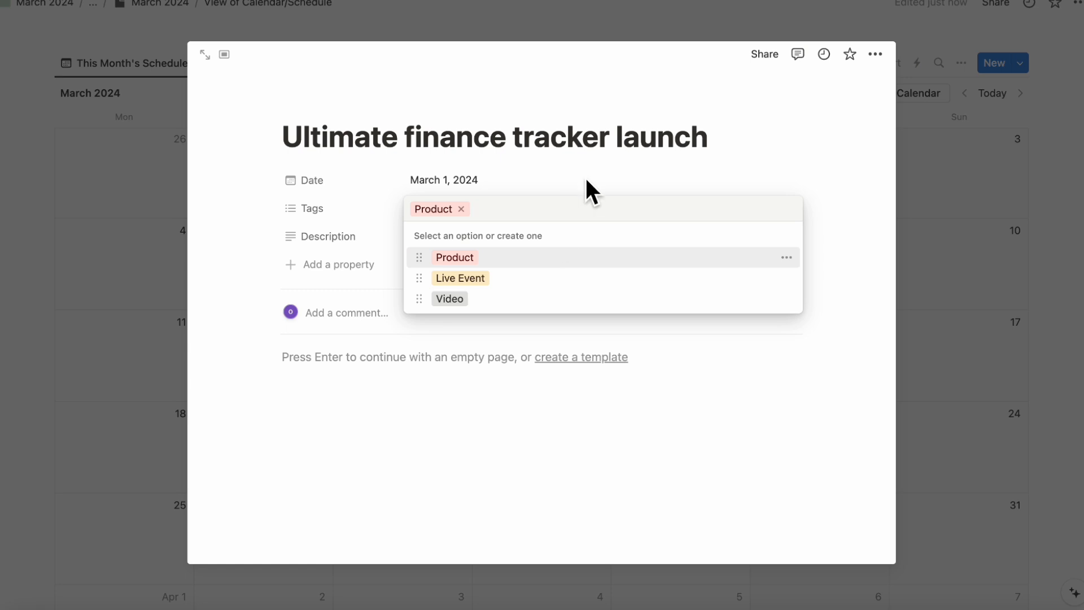
pyautogui.click(526, 182)
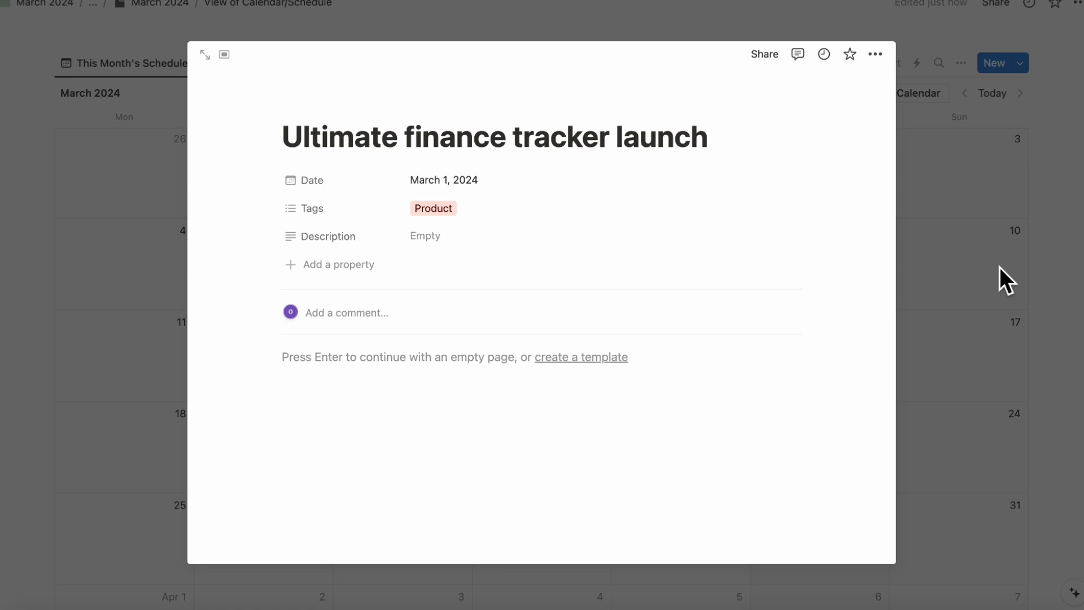
pyautogui.click(1058, 247)
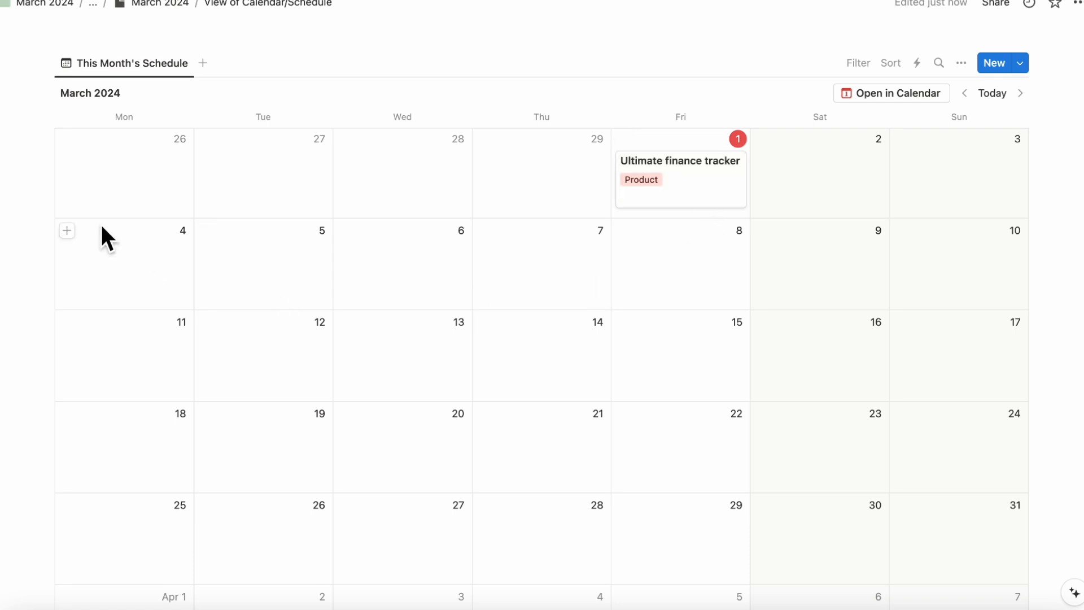
# - Add a "Finance Tracker Template Tour" entry on March 4 in the schedule calendar and tag it Video
pyautogui.click(67, 230)
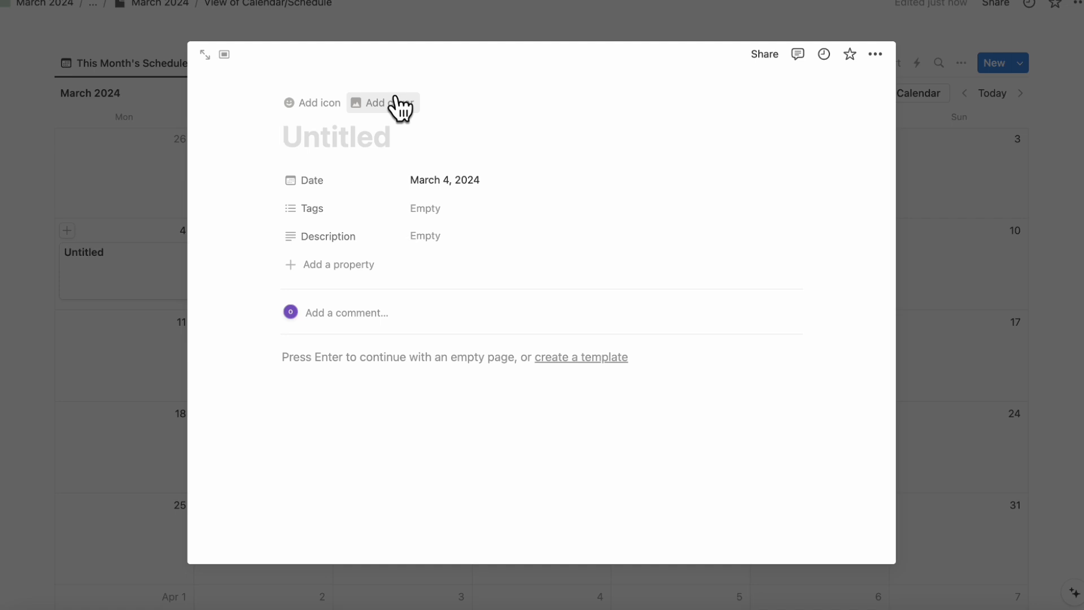
pyautogui.write('Fi')
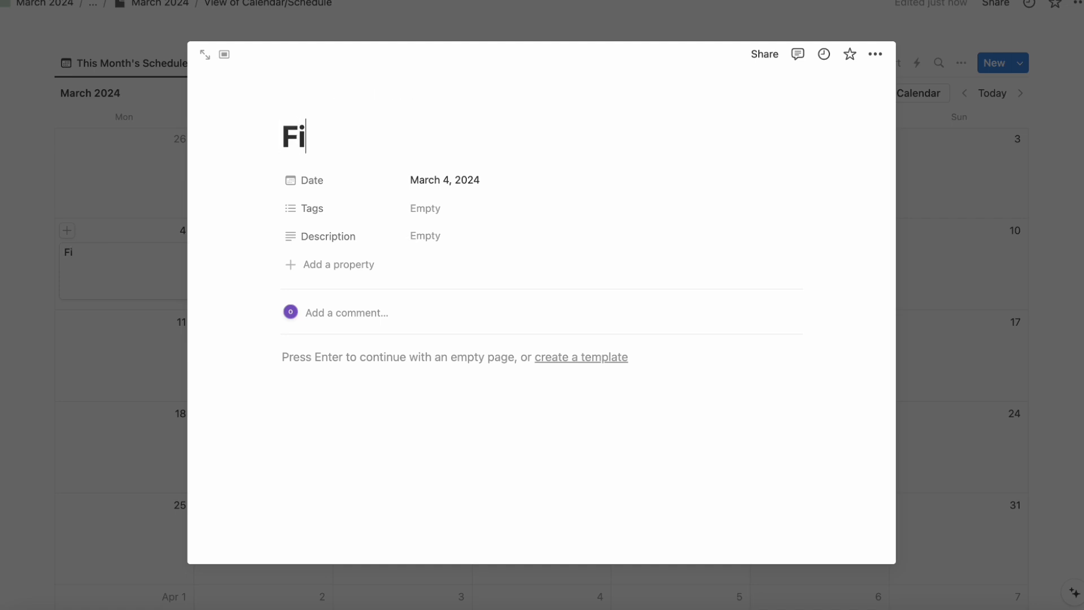
pyautogui.write('nance Tracker Template Tour')
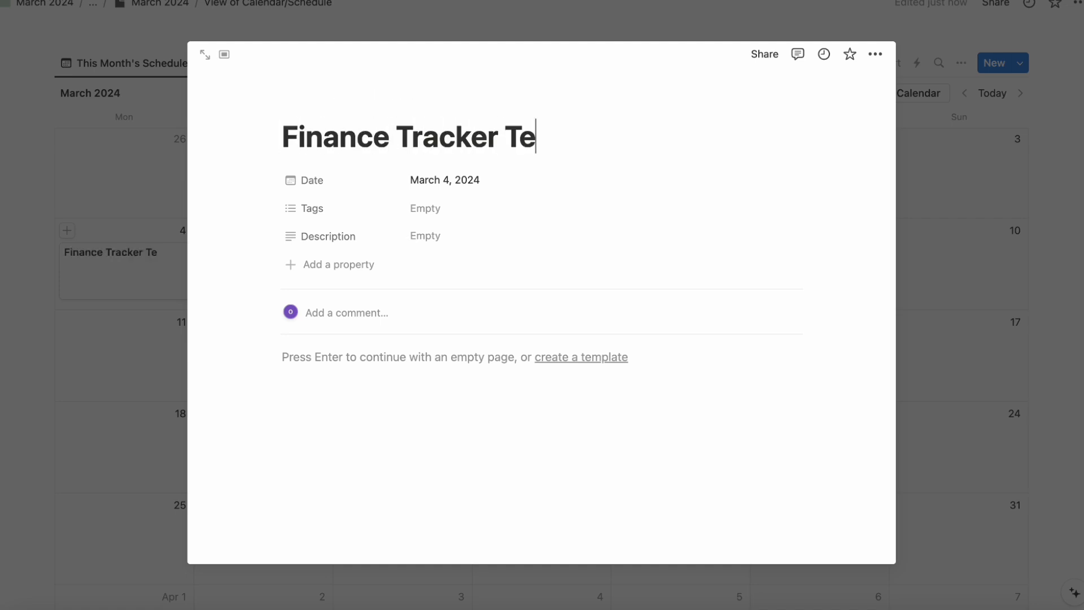
pyautogui.click(447, 211)
pyautogui.click(483, 298)
pyautogui.click(166, 323)
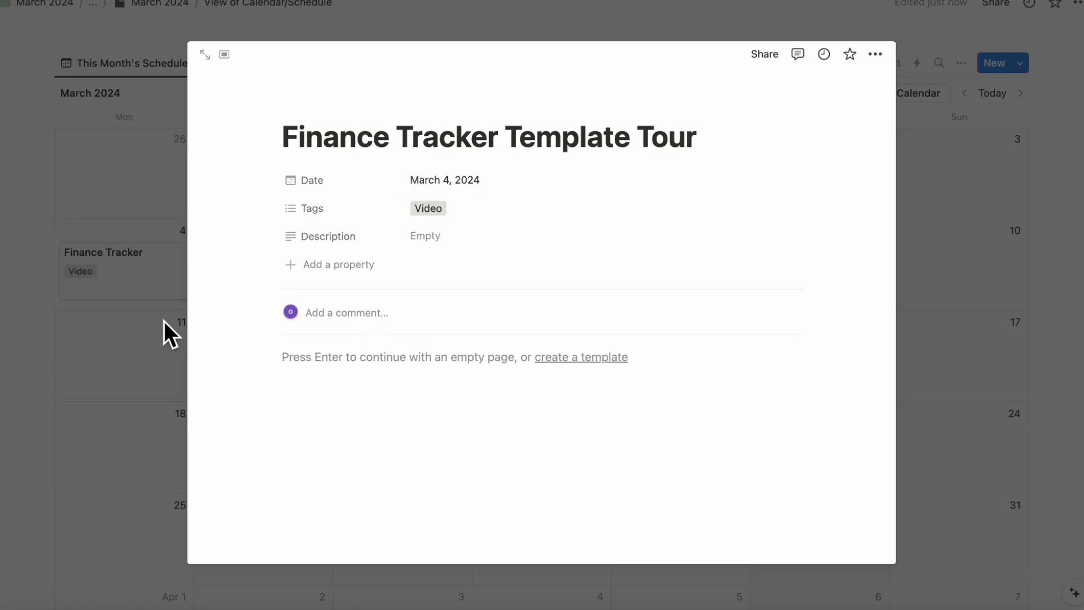
pyautogui.click(143, 361)
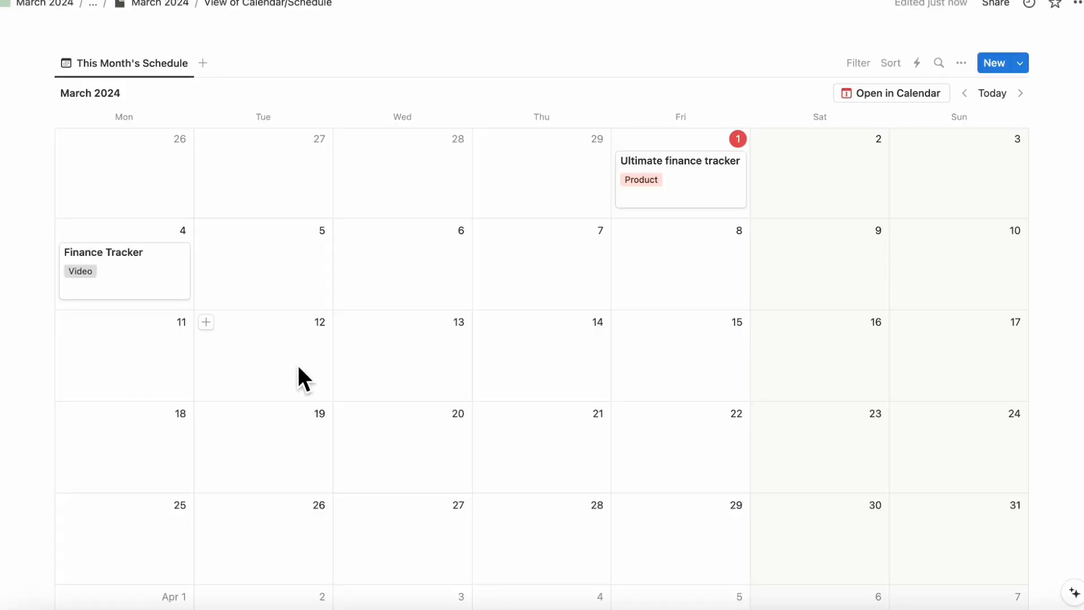
# - Add a "LIVE Event about finance tracking with Notion" entry on March 12 and tag it Live Event
pyautogui.scroll(-2, 305, 365)
pyautogui.click(205, 257)
pyautogui.write('LIVE Eve')
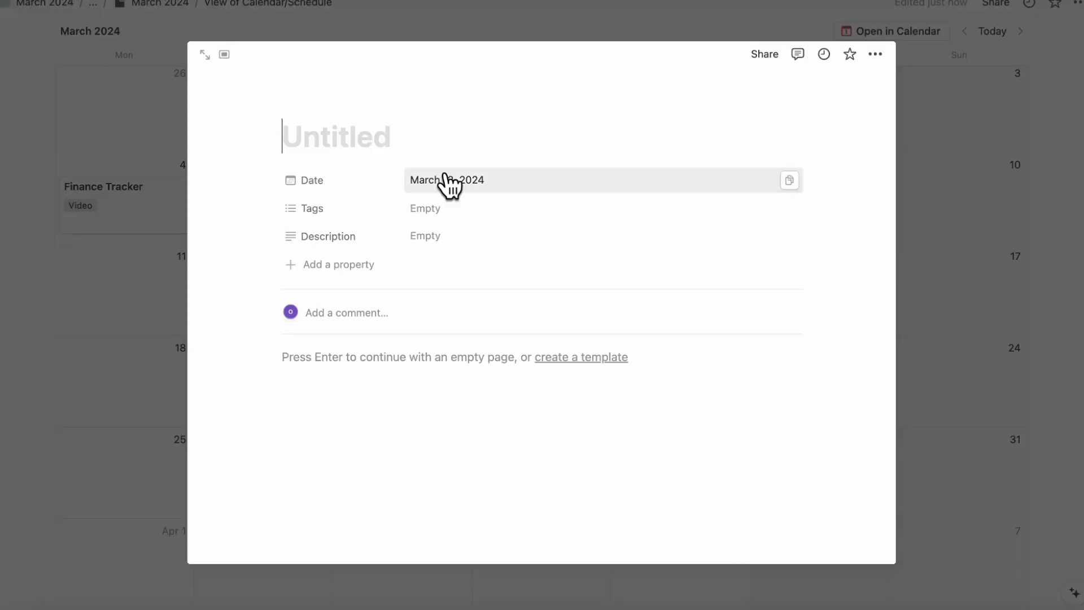
pyautogui.write('nt ')
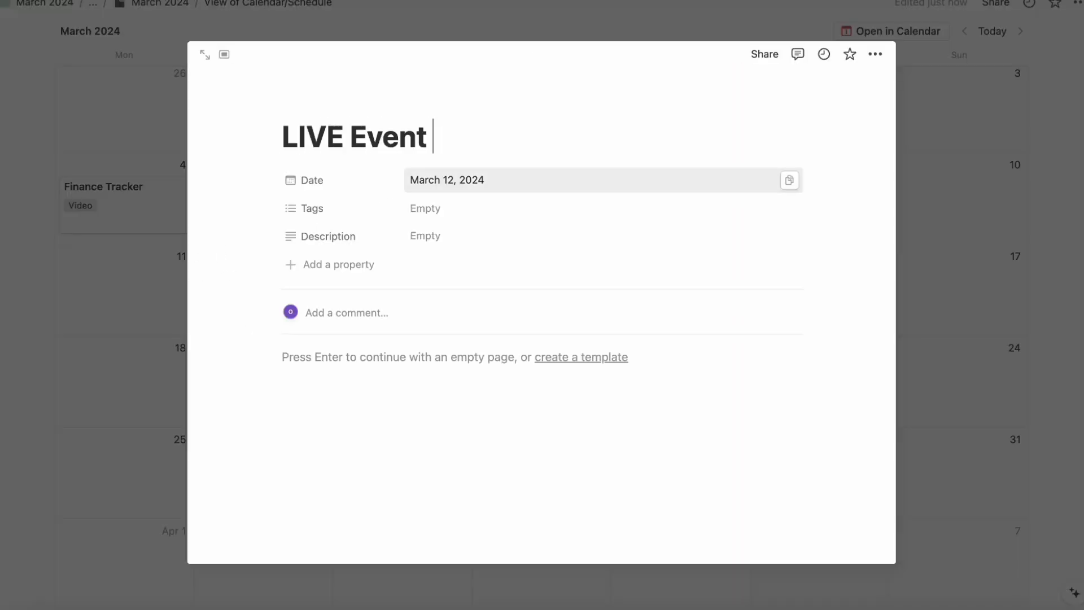
pyautogui.write('about finance tracking with Notion')
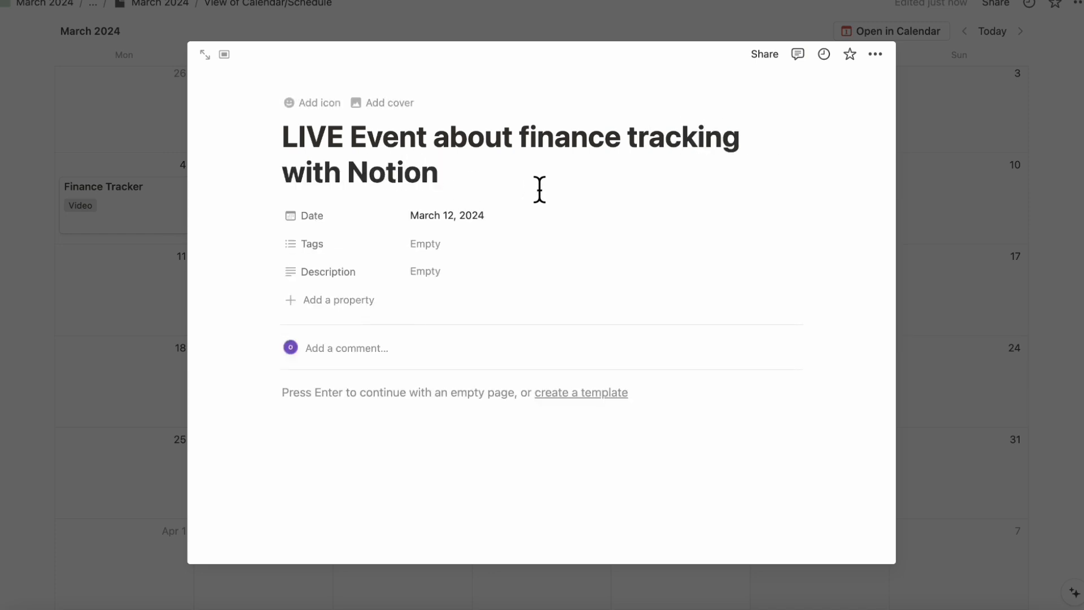
pyautogui.click(580, 257)
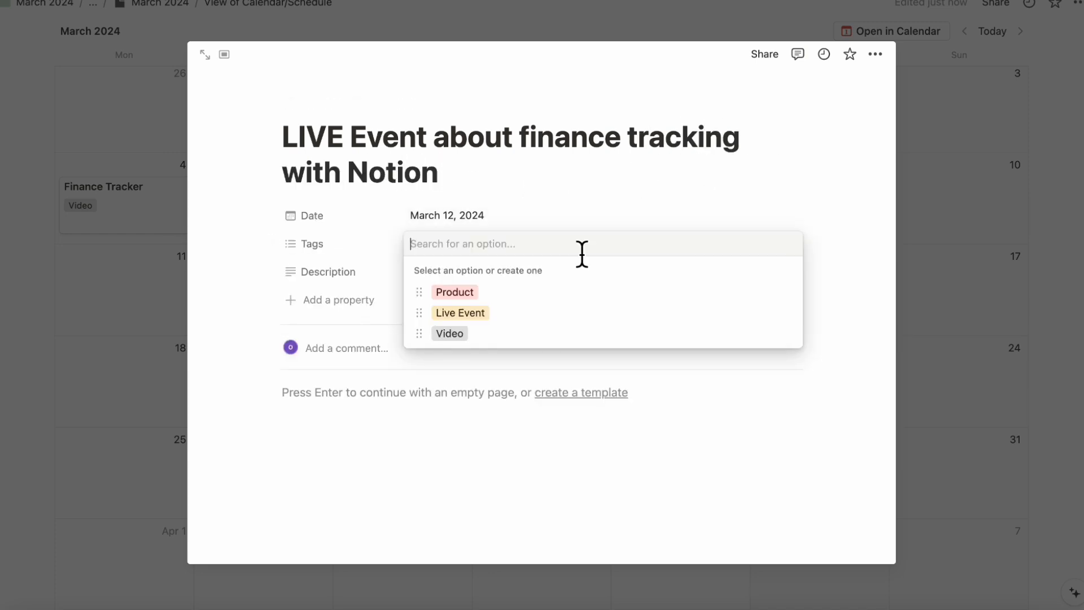
pyautogui.click(564, 314)
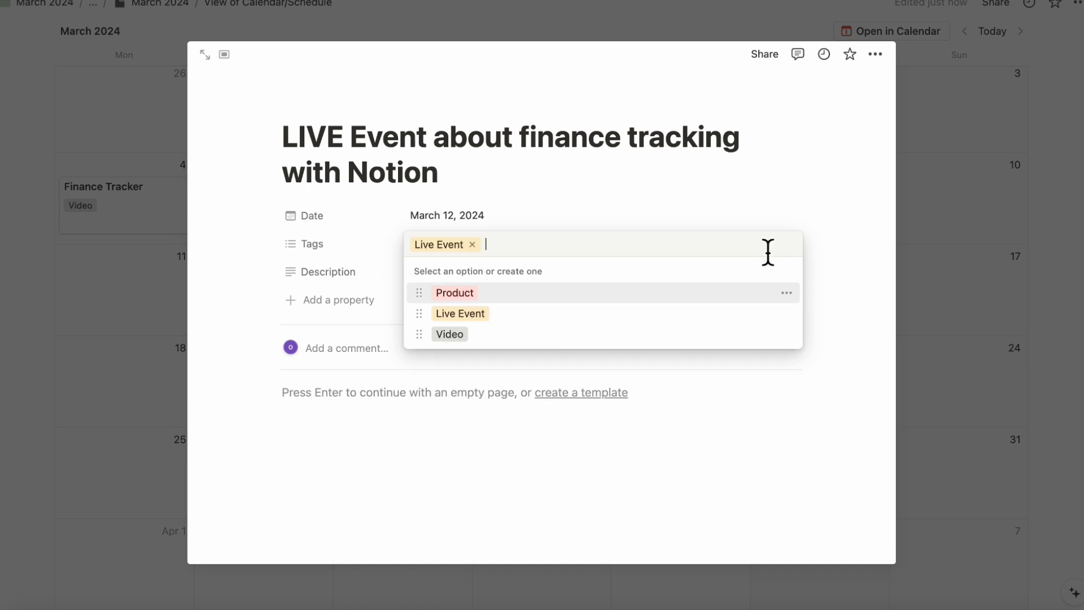
pyautogui.click(954, 204)
pyautogui.click(969, 239)
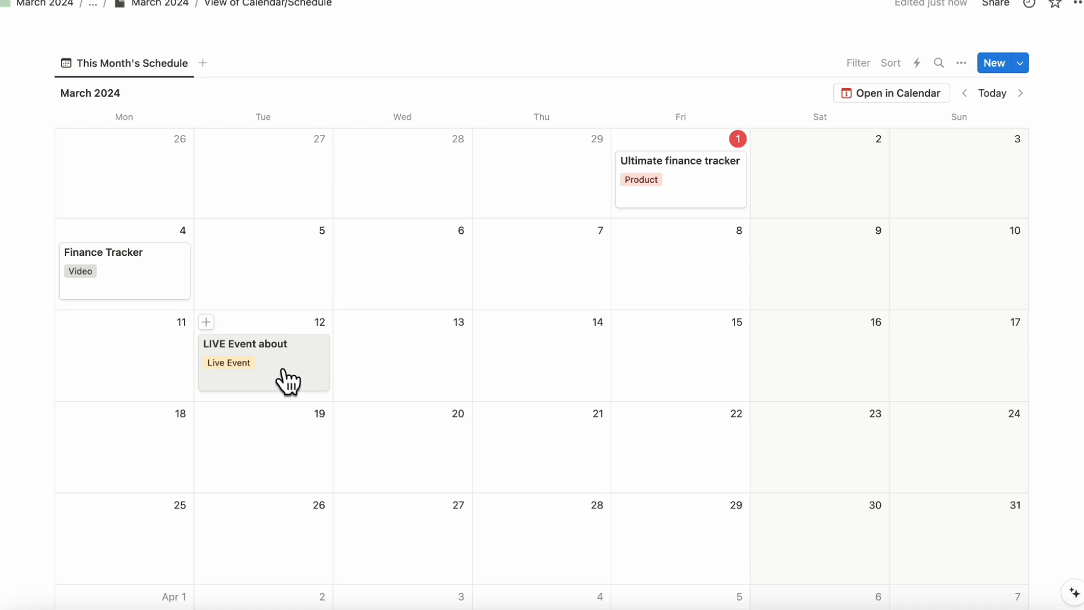
# - Add a "Travel Journal Notion Upgrade" entry on March 16 in the schedule calendar and tag it Product
pyautogui.scroll(-3, 283, 372)
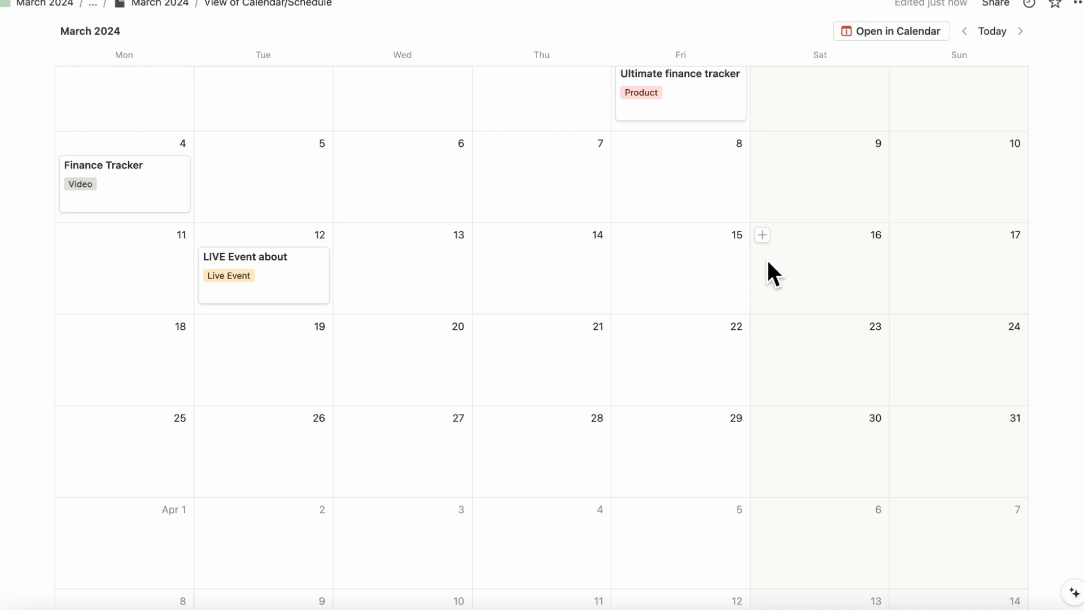
pyautogui.click(762, 234)
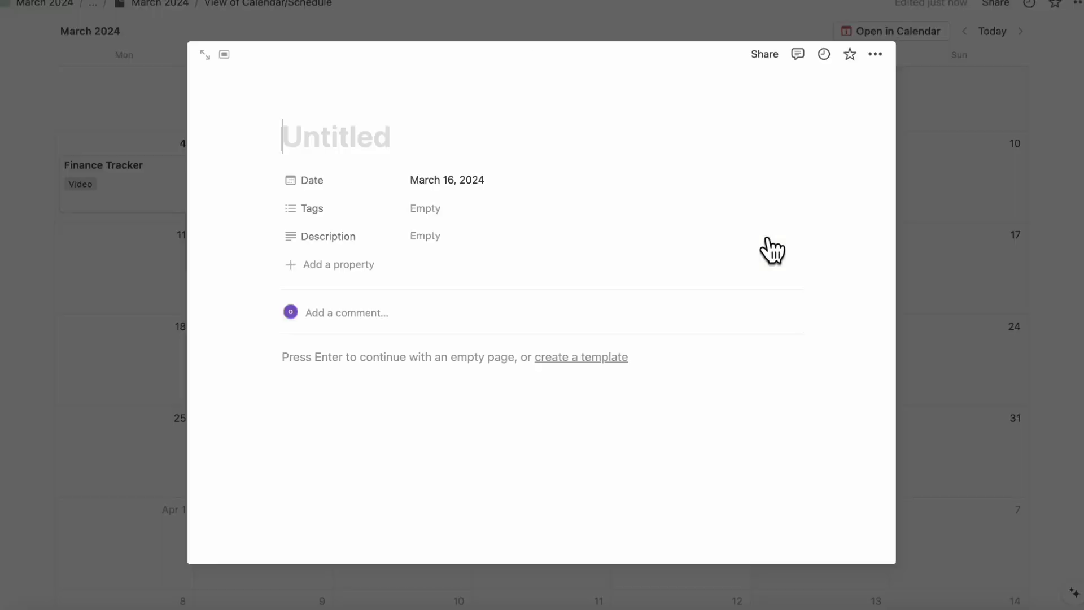
pyautogui.write('Travel Jour')
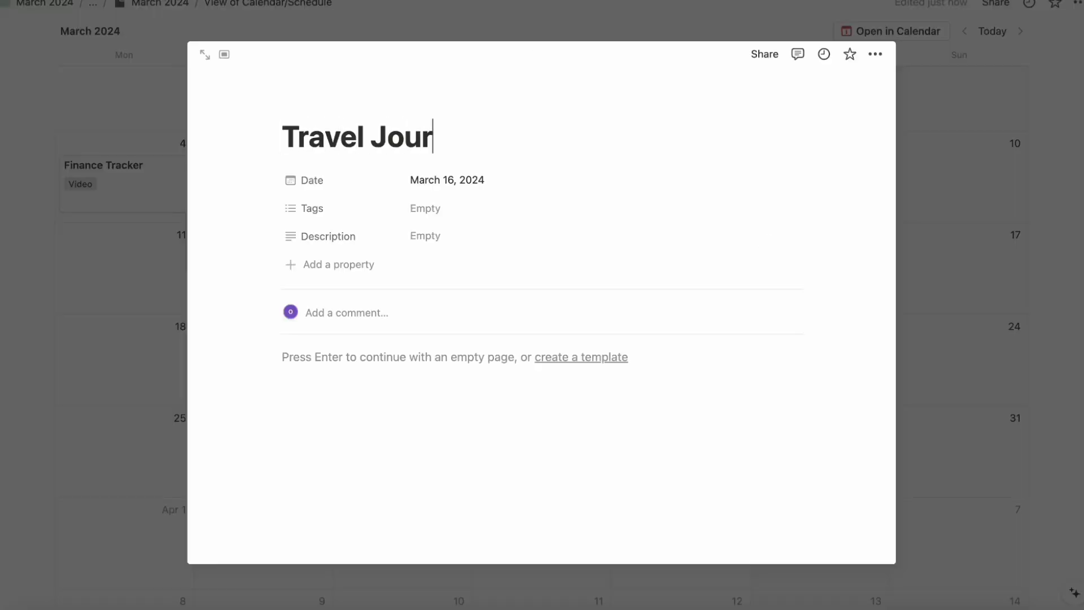
pyautogui.write('nal Notion Upgrade')
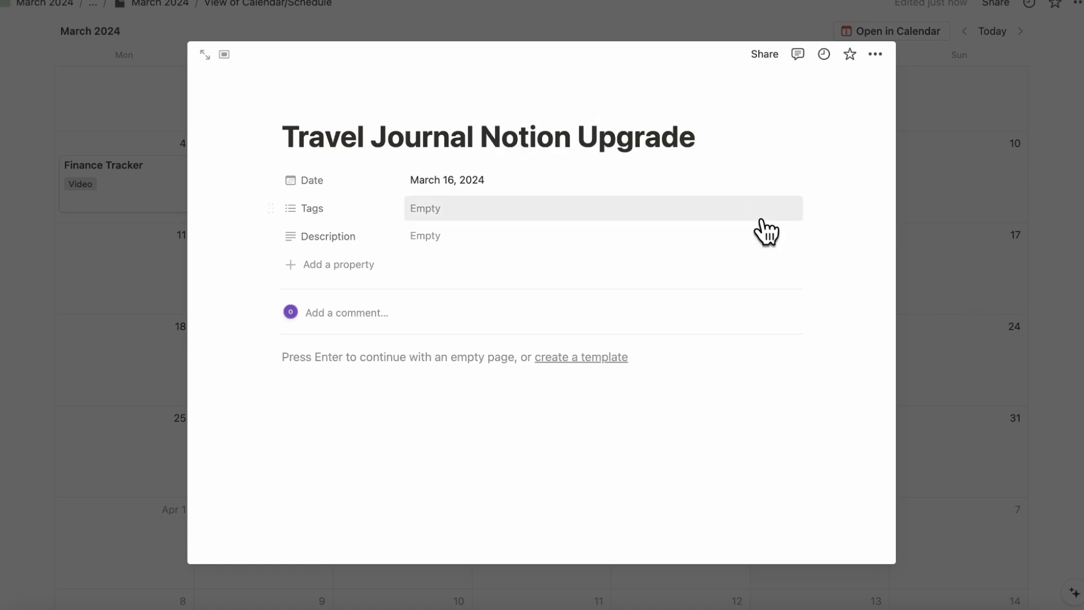
pyautogui.click(759, 214)
pyautogui.click(724, 260)
pyautogui.click(923, 253)
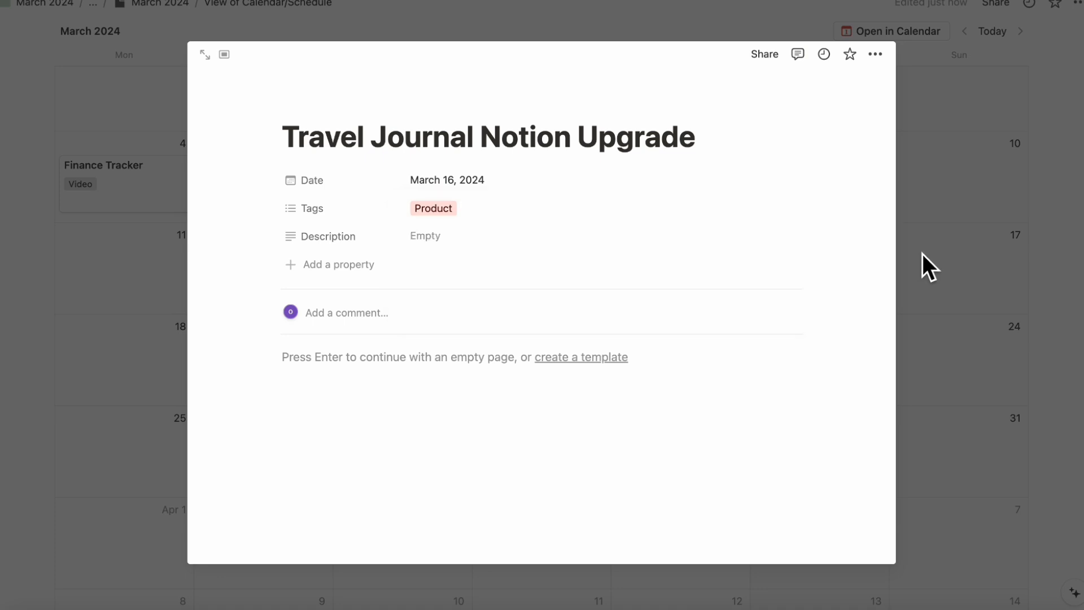
pyautogui.click(922, 251)
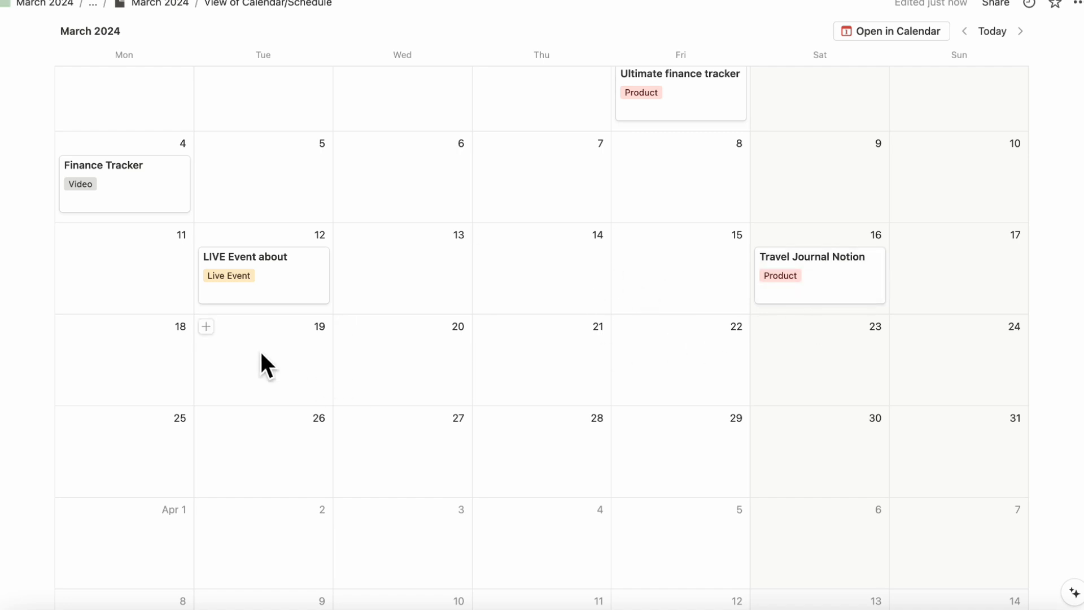
# - Add a "Travel Journaling with Notion" entry on March 19 in the schedule calendar and tag it Live Event
pyautogui.click(206, 327)
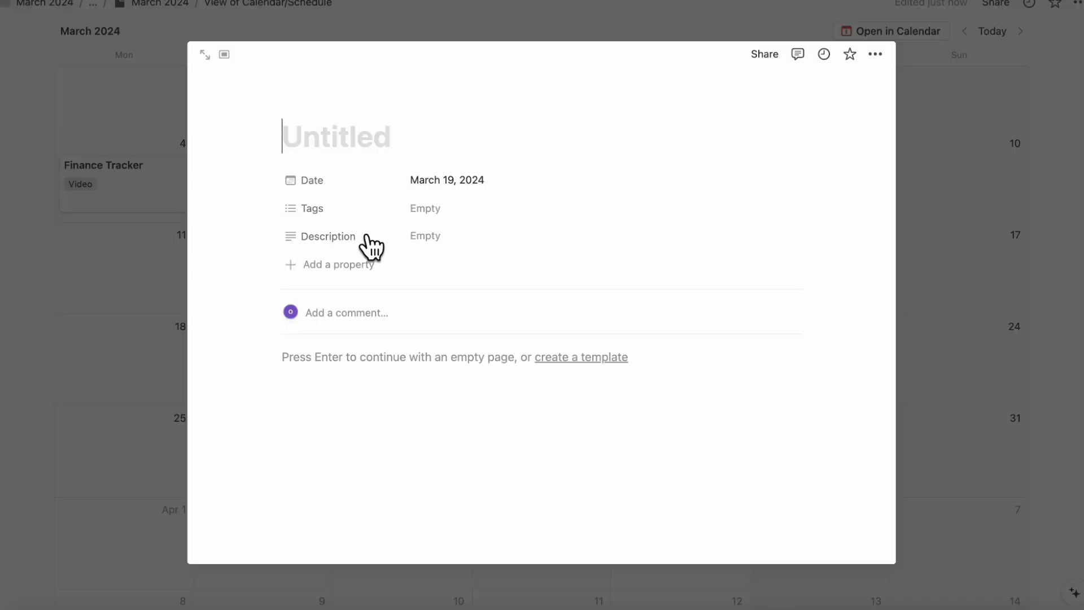
pyautogui.write('Tra')
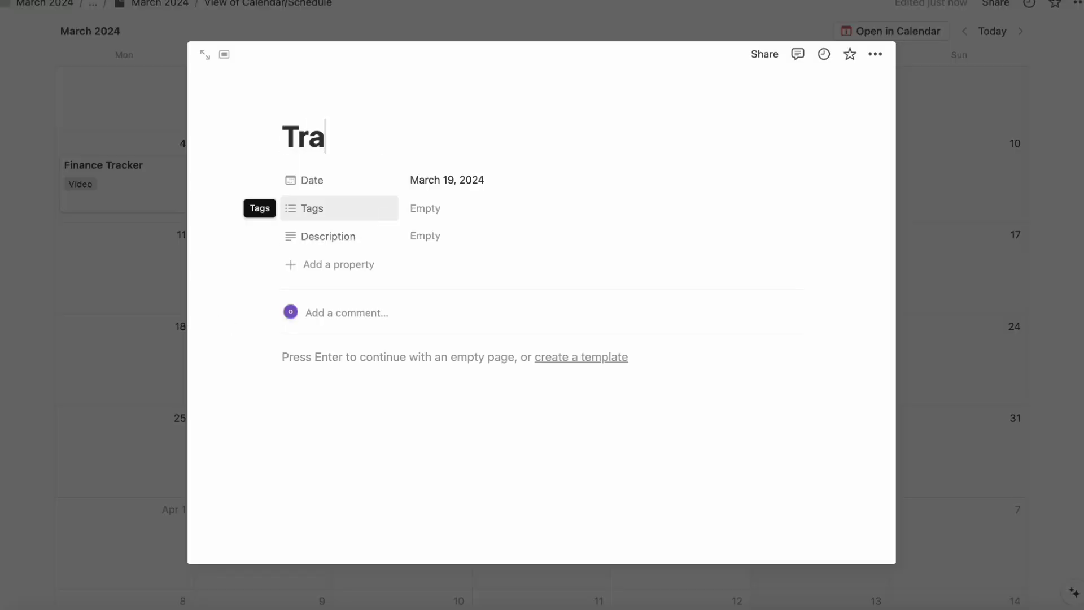
pyautogui.write('vel Journaling ')
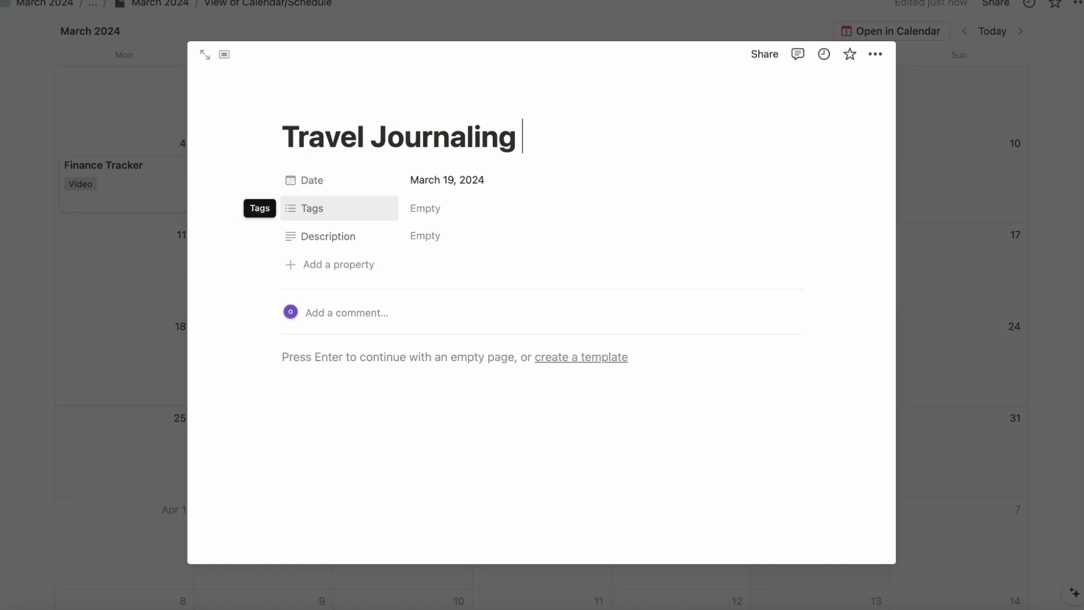
pyautogui.write('with Notion')
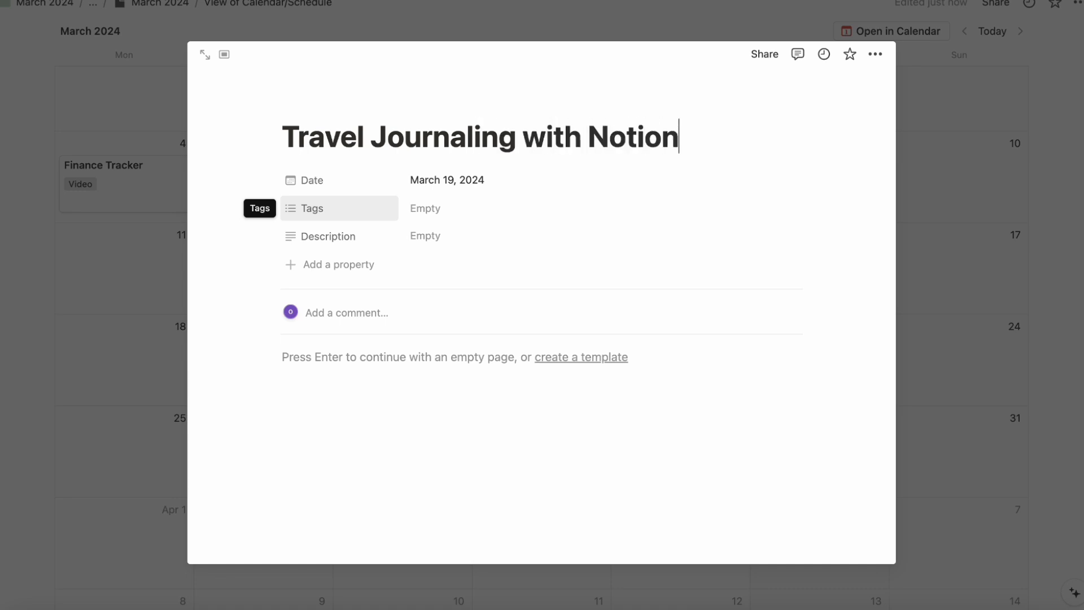
pyautogui.click(773, 214)
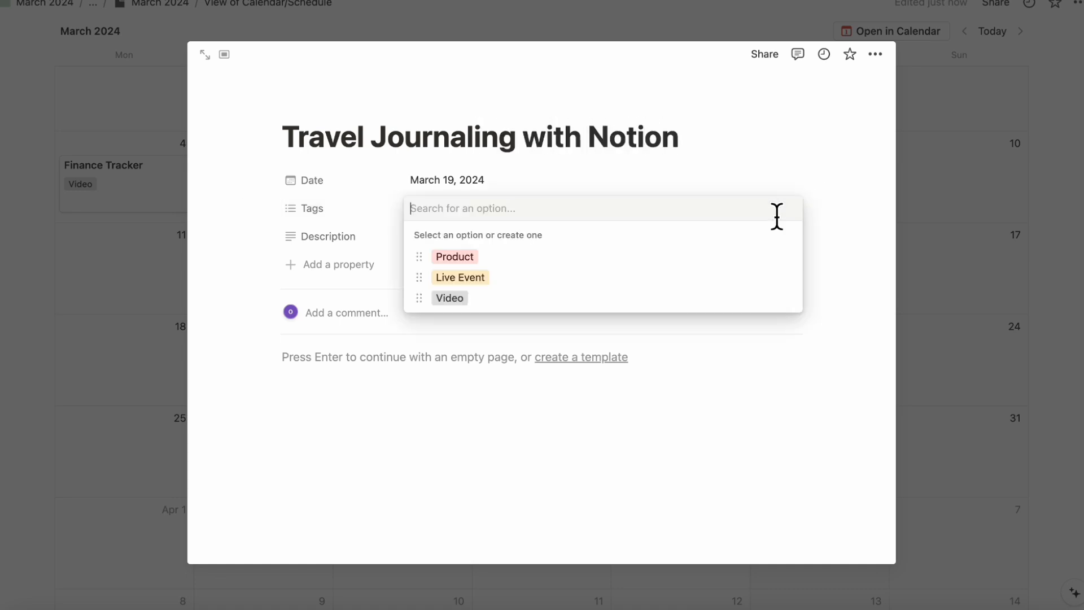
pyautogui.click(706, 277)
pyautogui.click(946, 273)
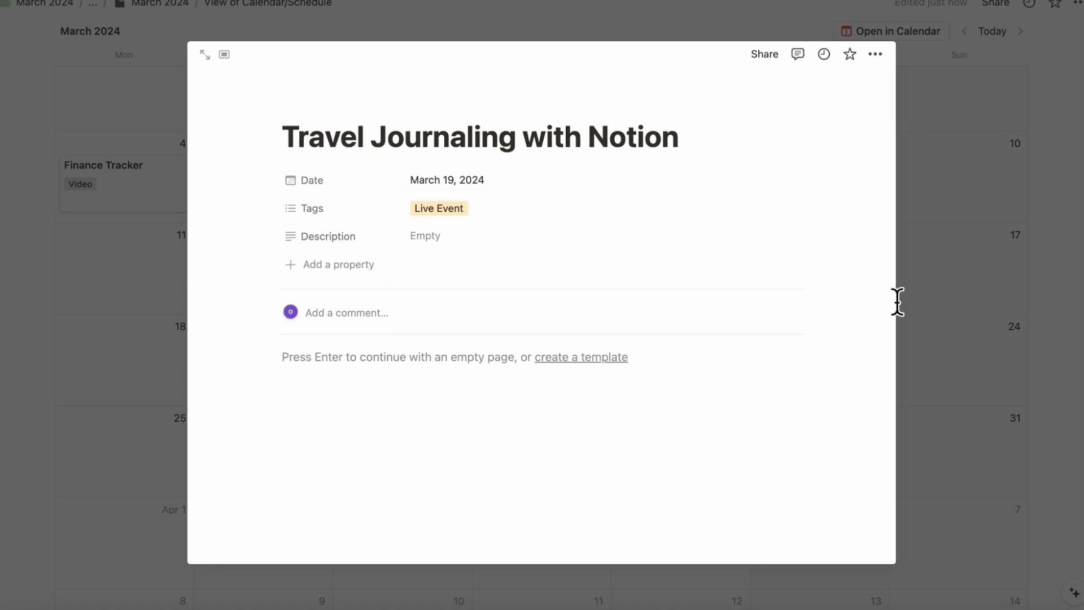
pyautogui.click(958, 297)
# - Add a "Meal planning Live event" entry on March 26 in the schedule calendar and tag it Live Event
pyautogui.scroll(-3, 565, 350)
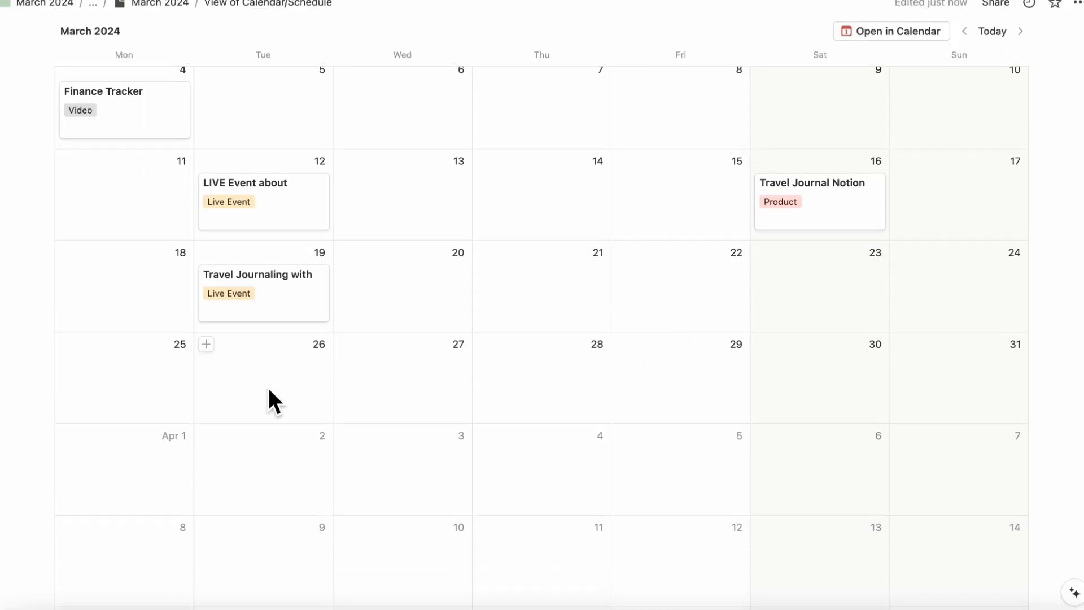
pyautogui.click(205, 345)
pyautogui.write('M')
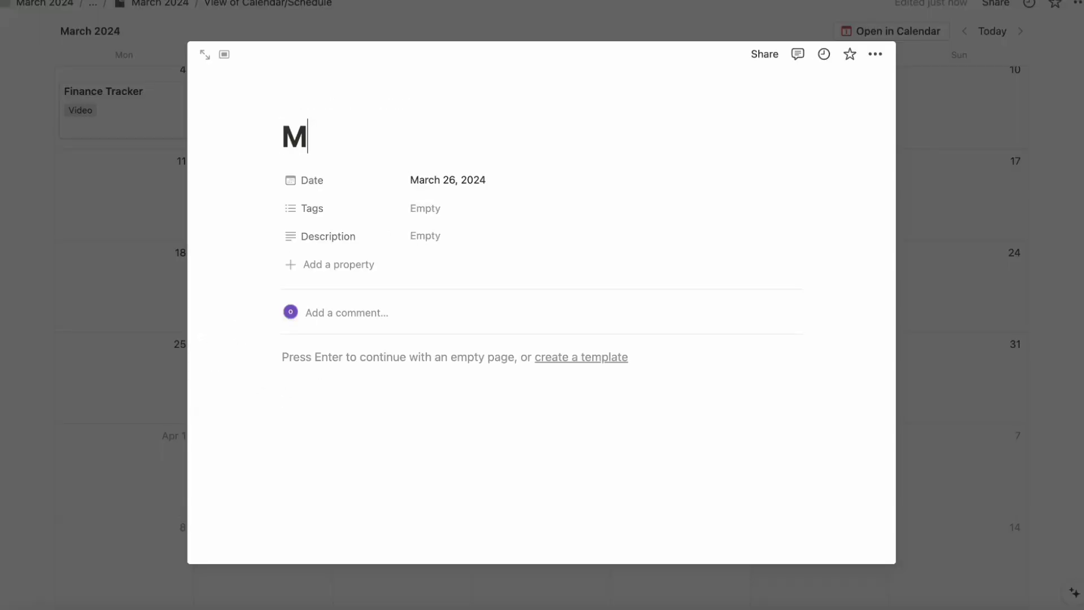
pyautogui.write('eal planning L')
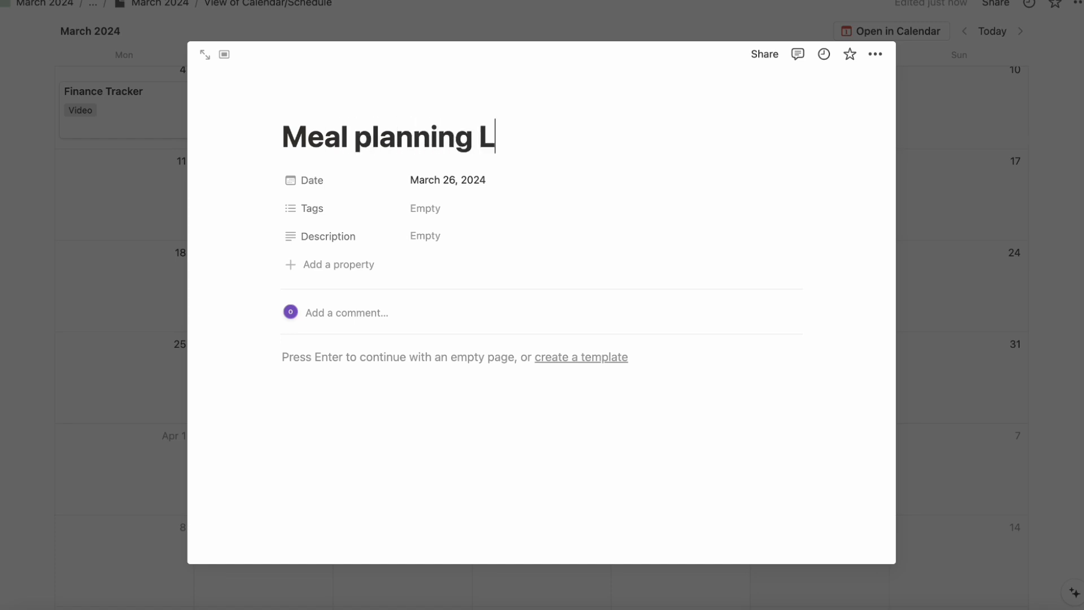
pyautogui.write('ive event')
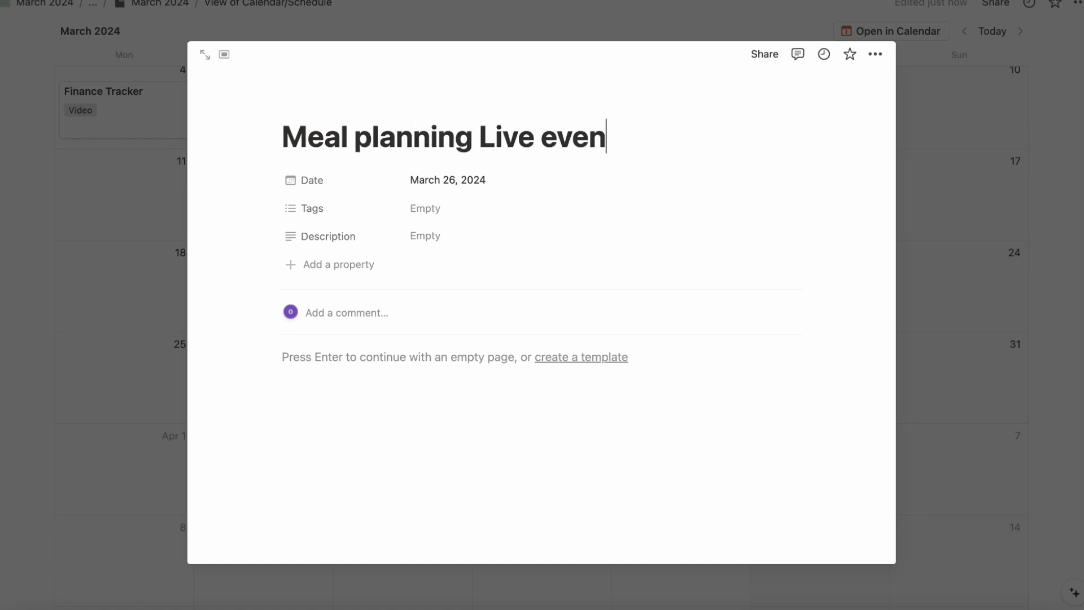
pyautogui.click(429, 208)
pyautogui.click(512, 281)
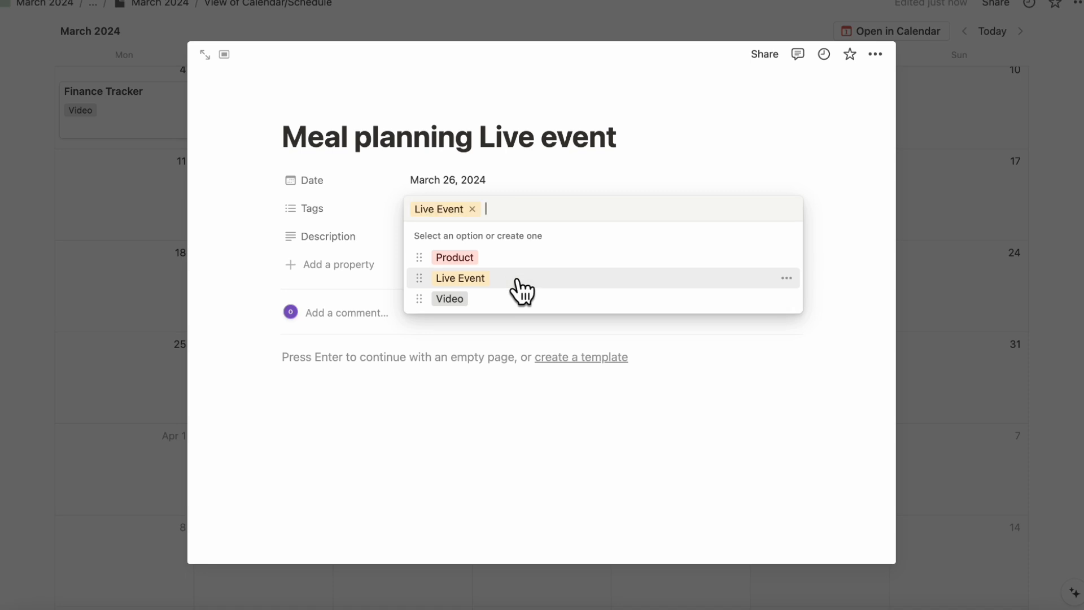
pyautogui.click(903, 265)
pyautogui.click(957, 268)
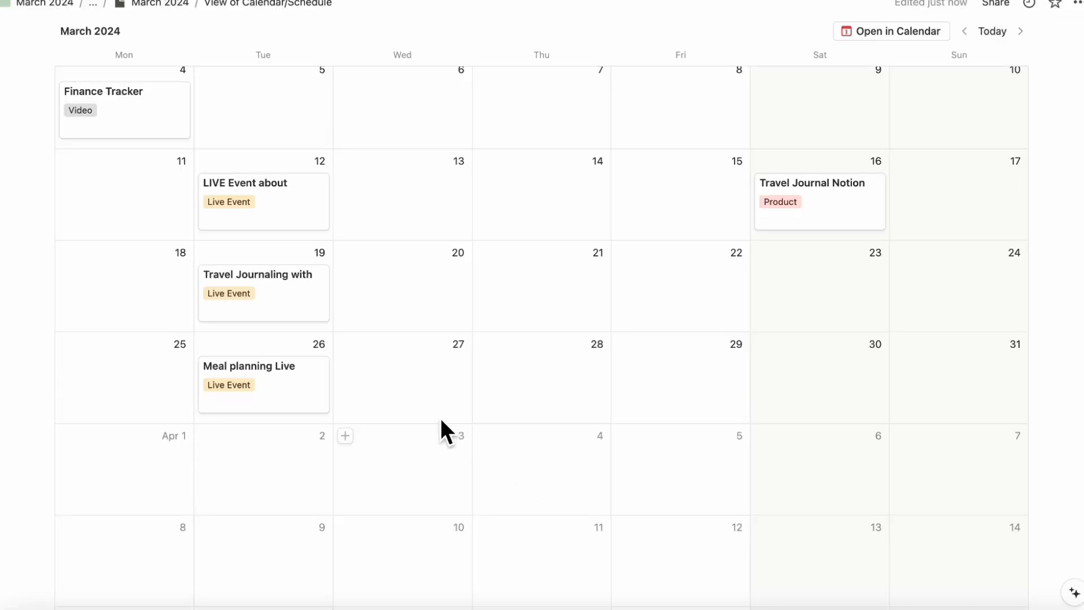
# - Add a "Client Portal with Notion" entry on March 29 tagged Product, and return to the March 2024 planning page
pyautogui.scroll(3, 579, 352)
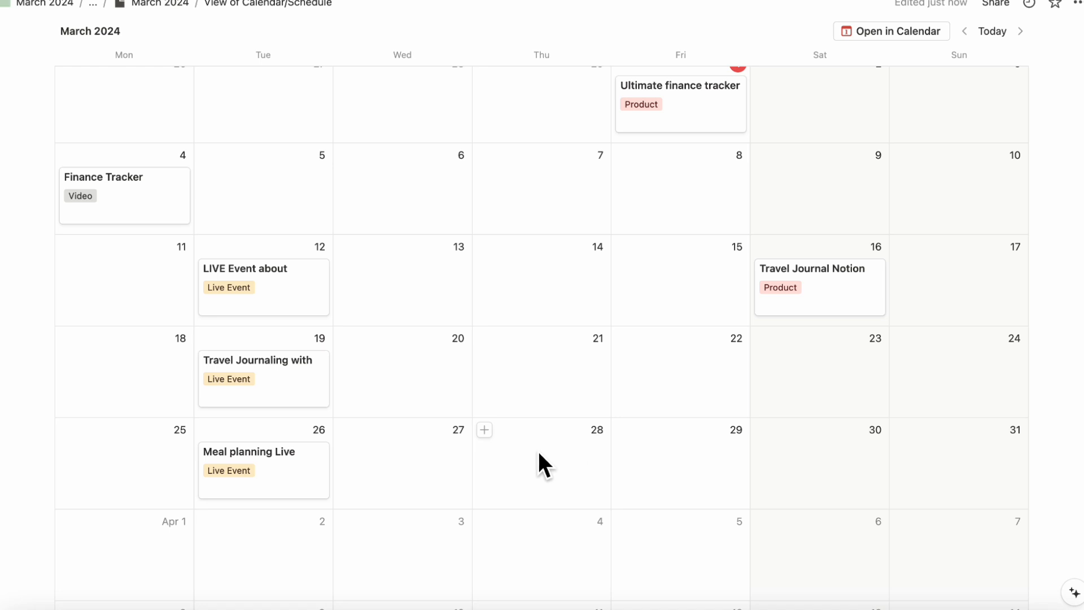
pyautogui.scroll(2, 538, 452)
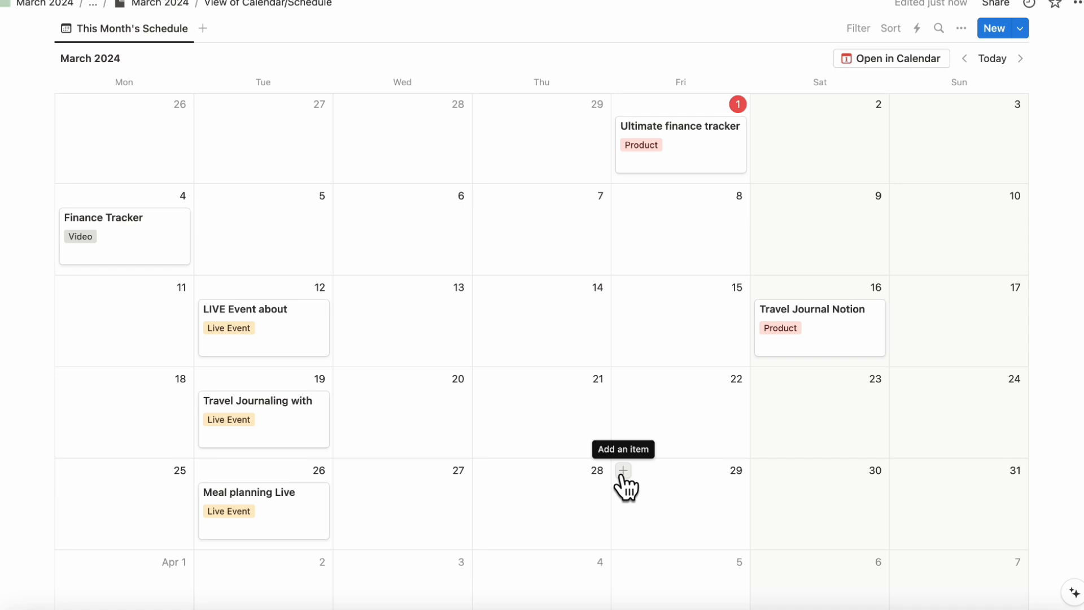
pyautogui.click(623, 471)
pyautogui.write('Cl')
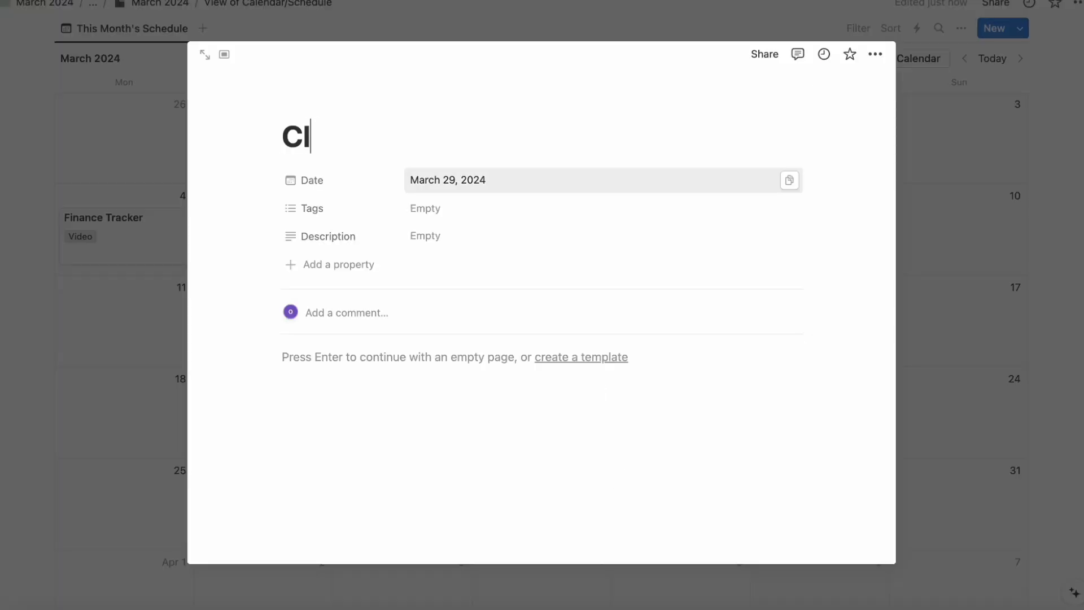
pyautogui.write('ient Port')
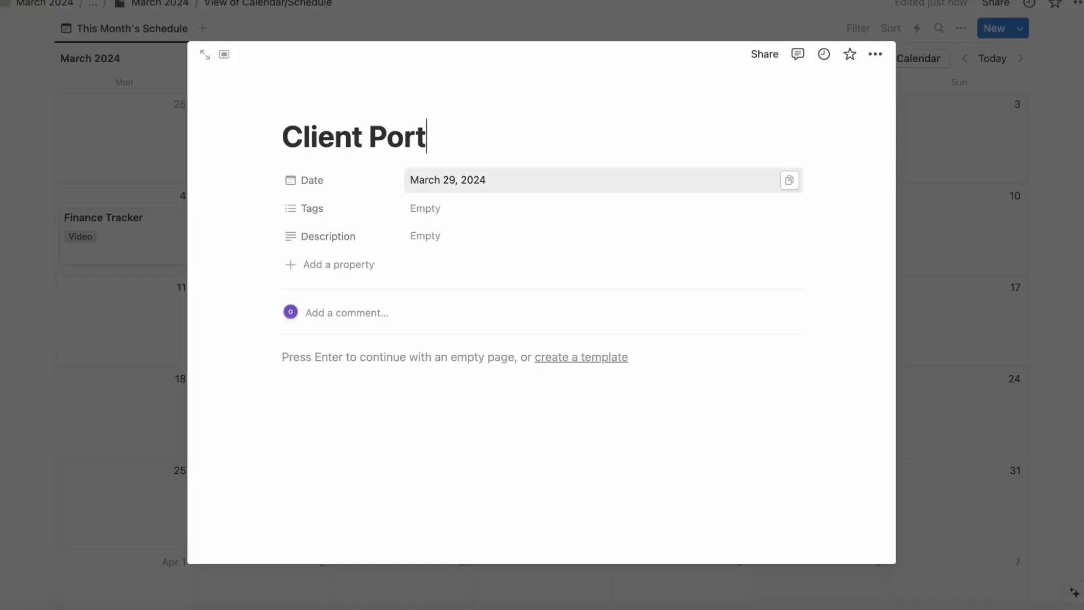
pyautogui.write('al with ')
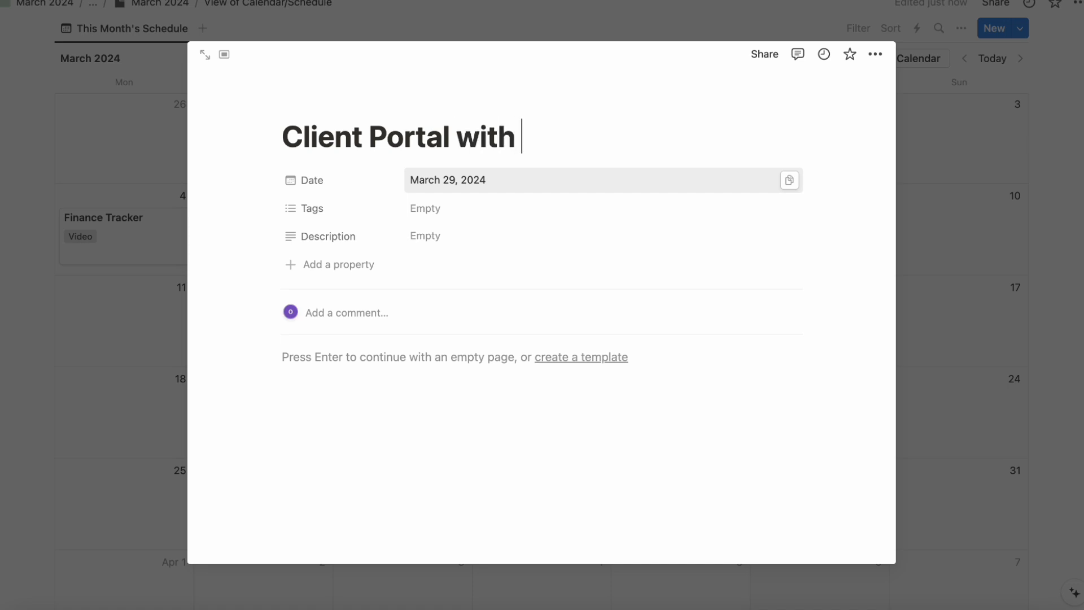
pyautogui.write('Notion')
pyautogui.click(574, 210)
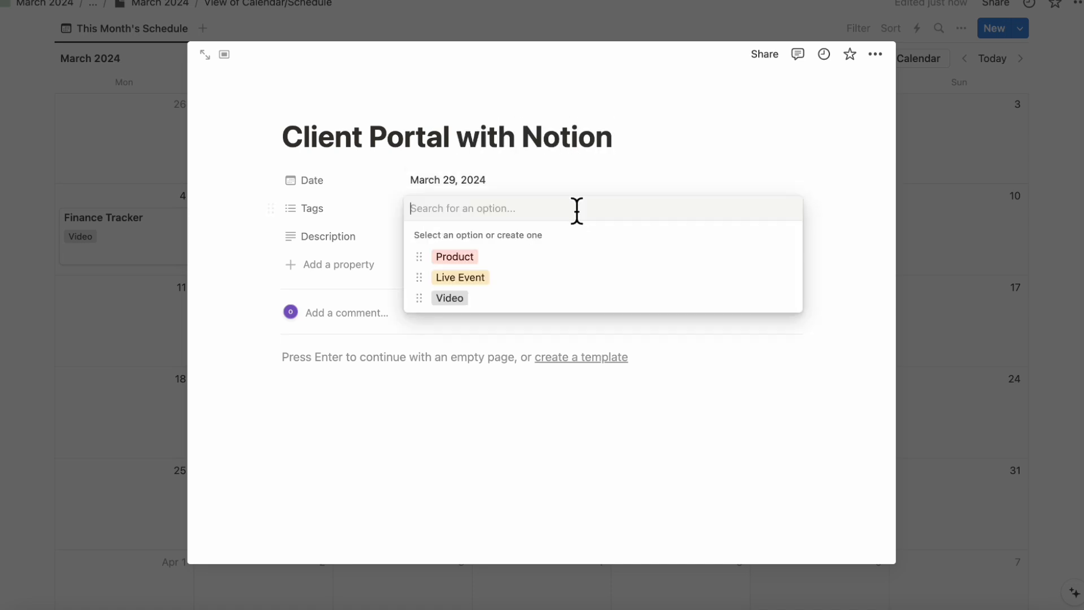
pyautogui.click(577, 258)
pyautogui.click(857, 219)
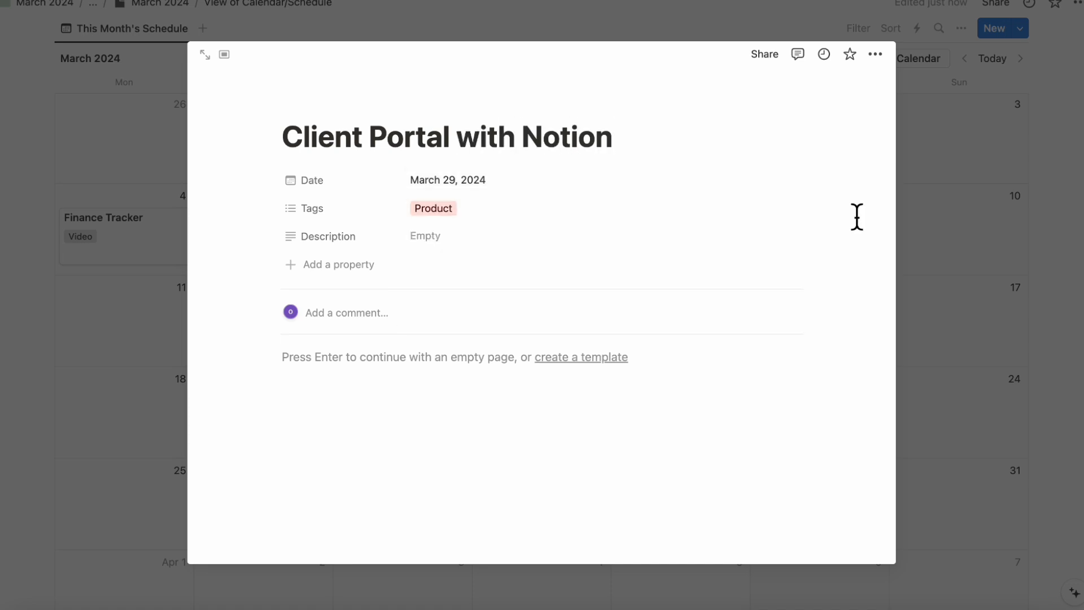
pyautogui.click(955, 234)
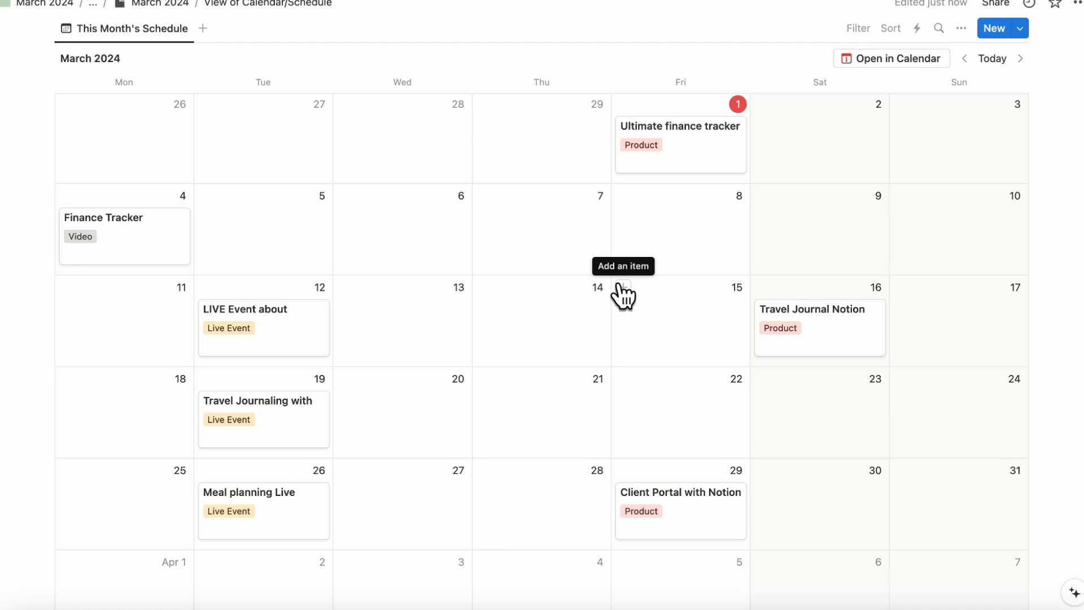
pyautogui.click(156, 11)
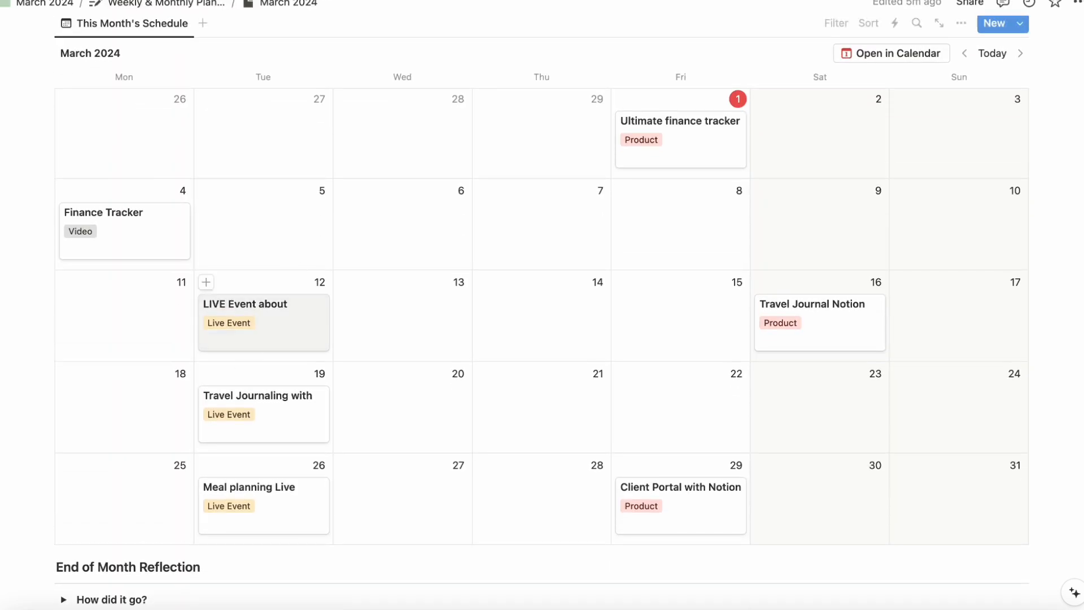